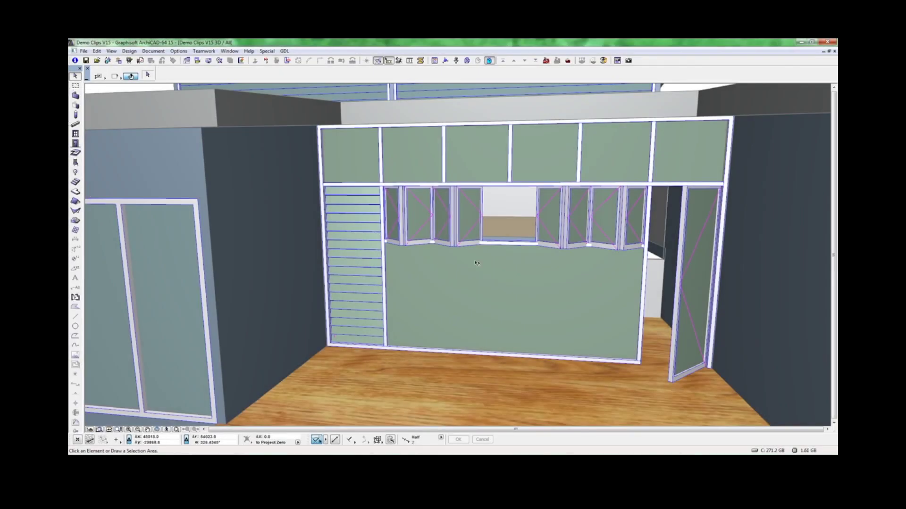
# Open the large glazed window's settings and examine the AWS Elevate series ranges and the options for Op. Element 1
pyautogui.click(477, 262)
pyautogui.doubleClick(477, 263)
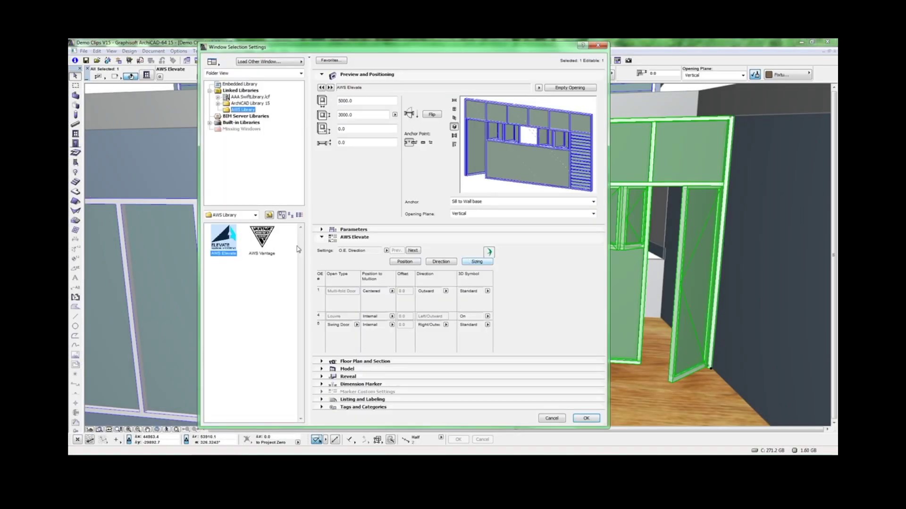
pyautogui.click(228, 257)
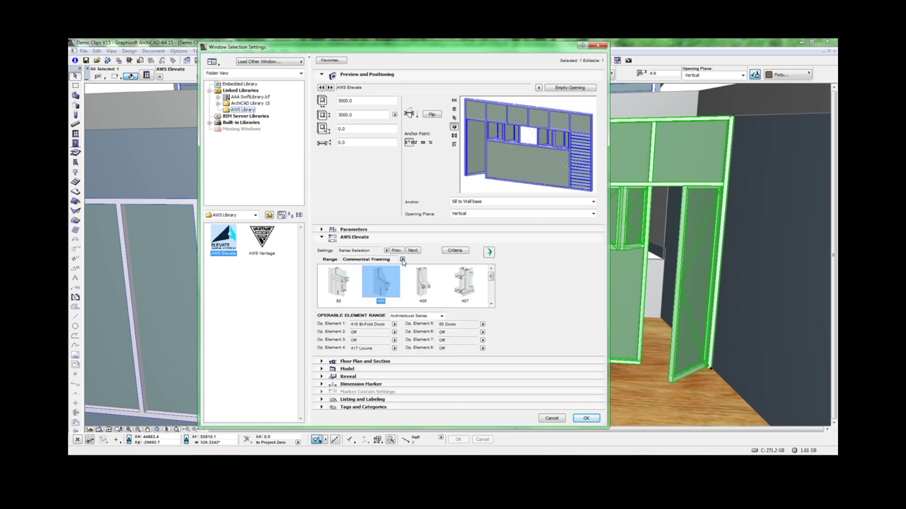
pyautogui.click(403, 260)
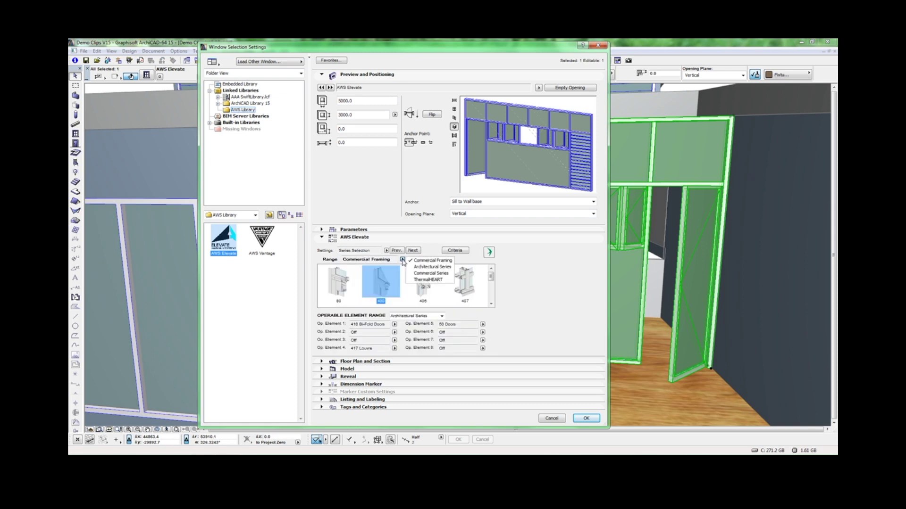
pyautogui.click(443, 261)
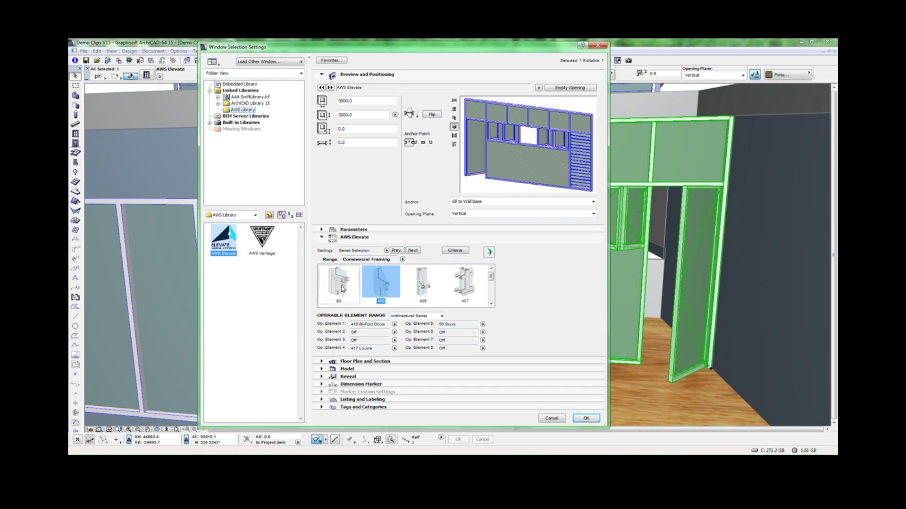
pyautogui.click(395, 325)
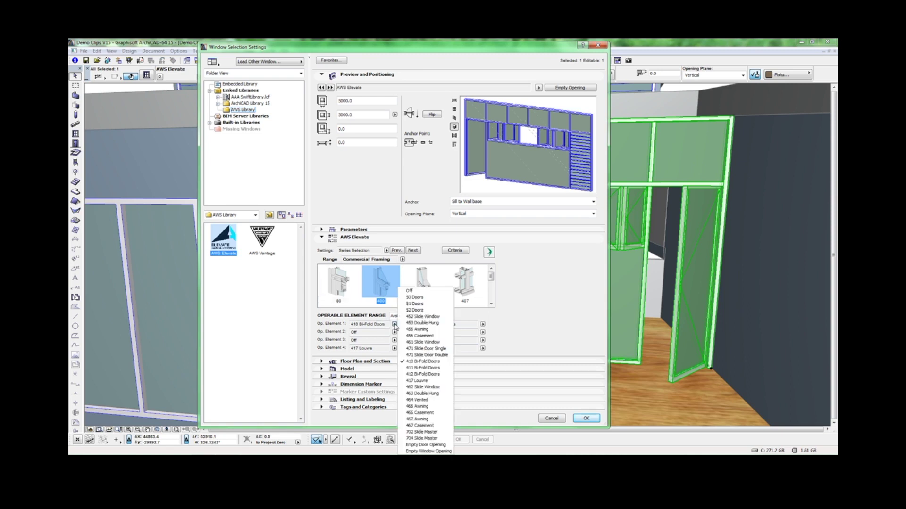
pyautogui.click(395, 325)
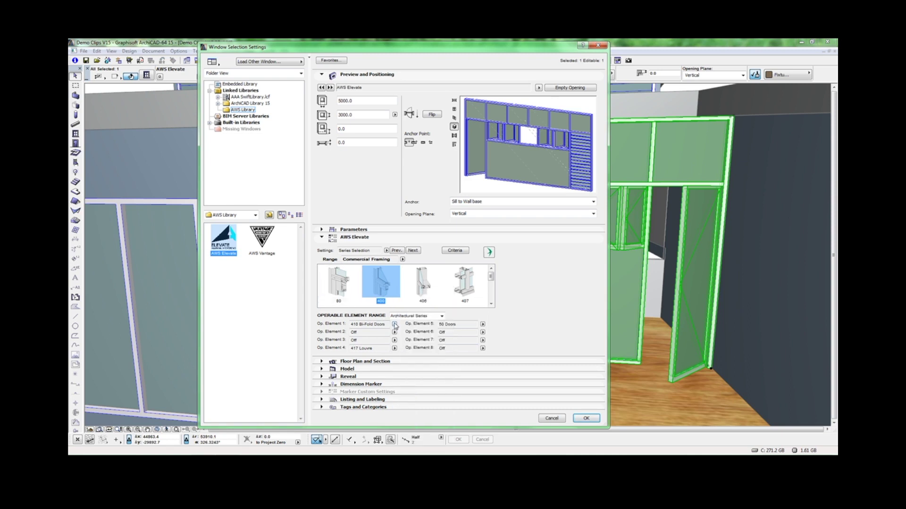
# Try the Architectural Series and ThermalHEART ranges for the AWS Elevate window
pyautogui.click(403, 259)
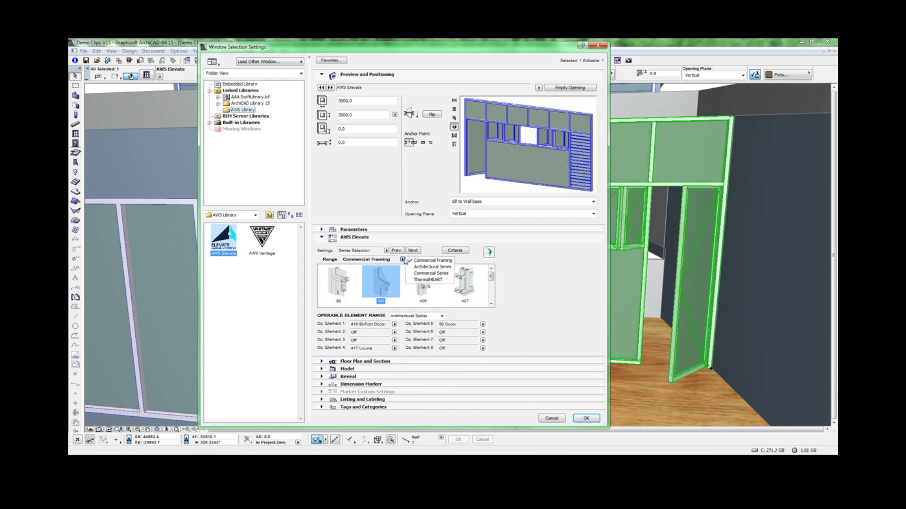
pyautogui.click(428, 267)
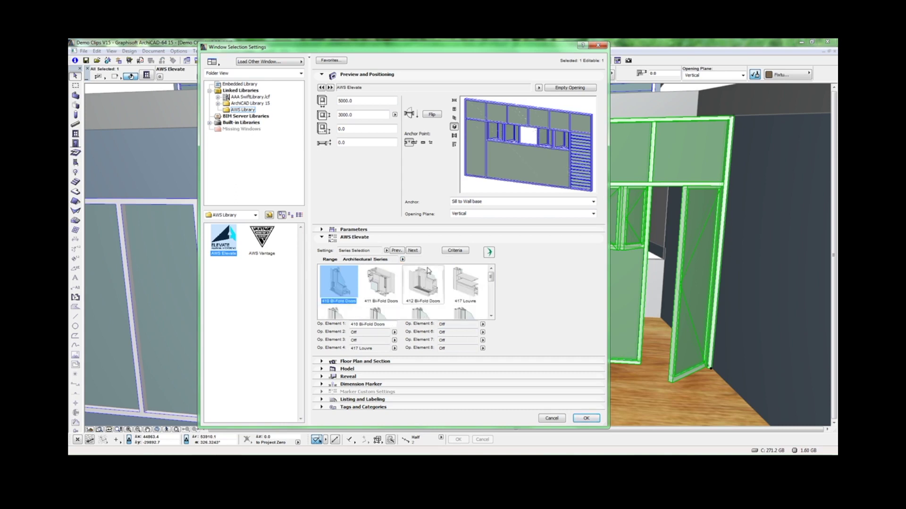
pyautogui.click(386, 282)
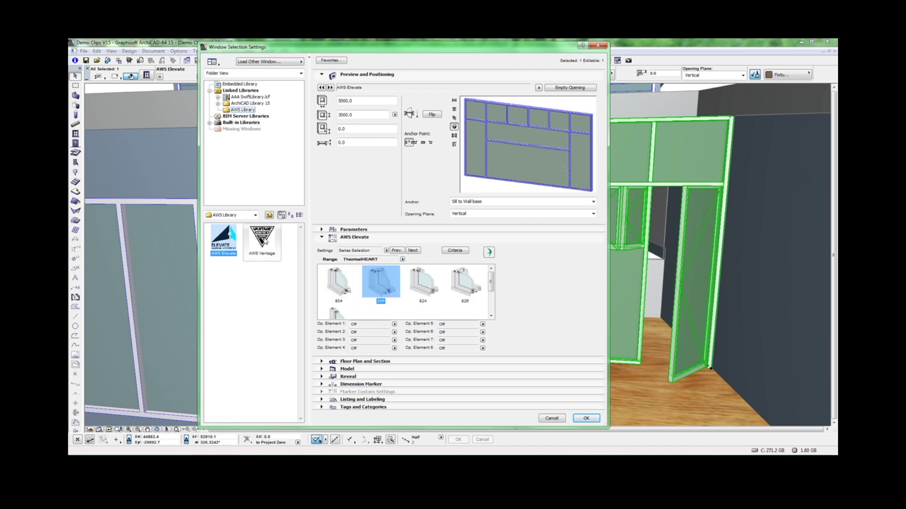
# Try AWS Vantage with the Designer Series range and the 546 Bi-fold Window product
pyautogui.click(263, 239)
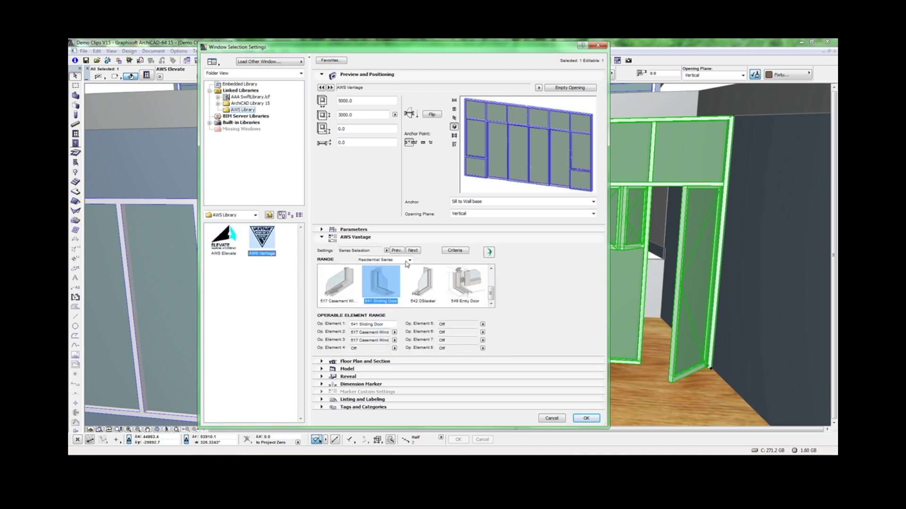
pyautogui.click(410, 260)
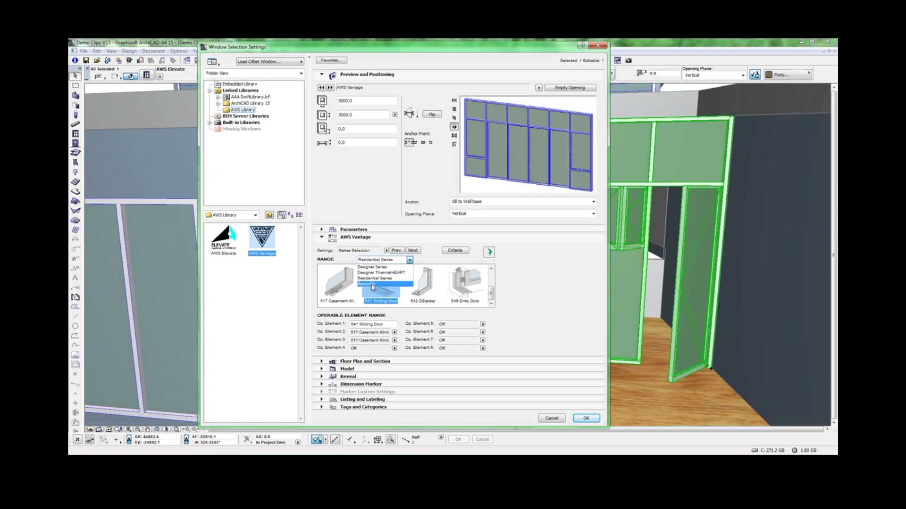
pyautogui.click(372, 267)
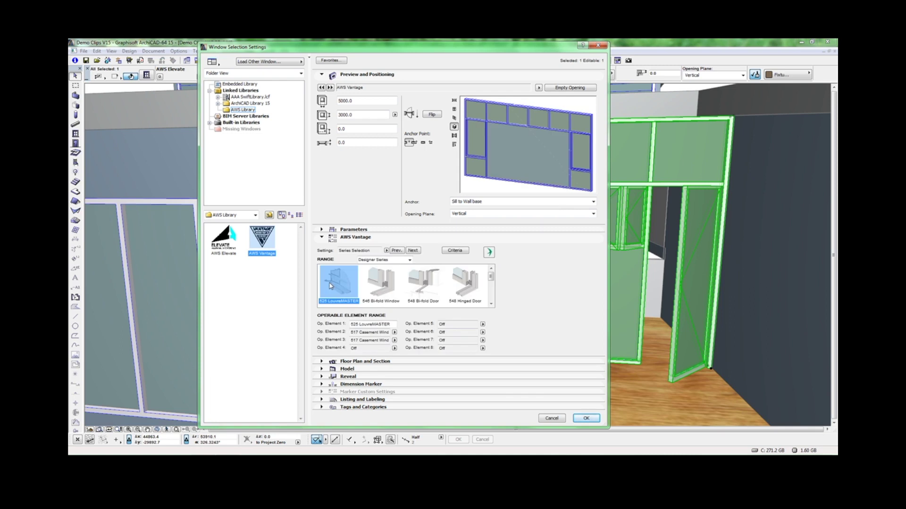
pyautogui.click(385, 284)
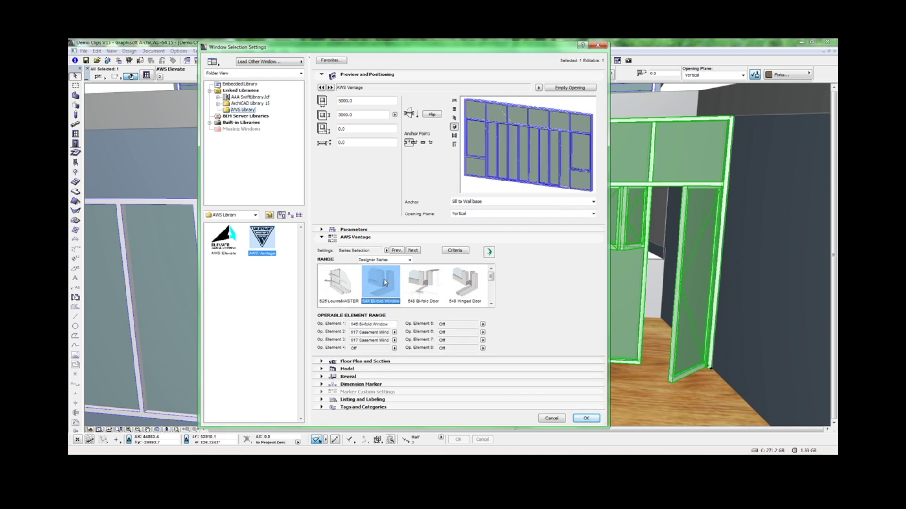
pyautogui.click(394, 332)
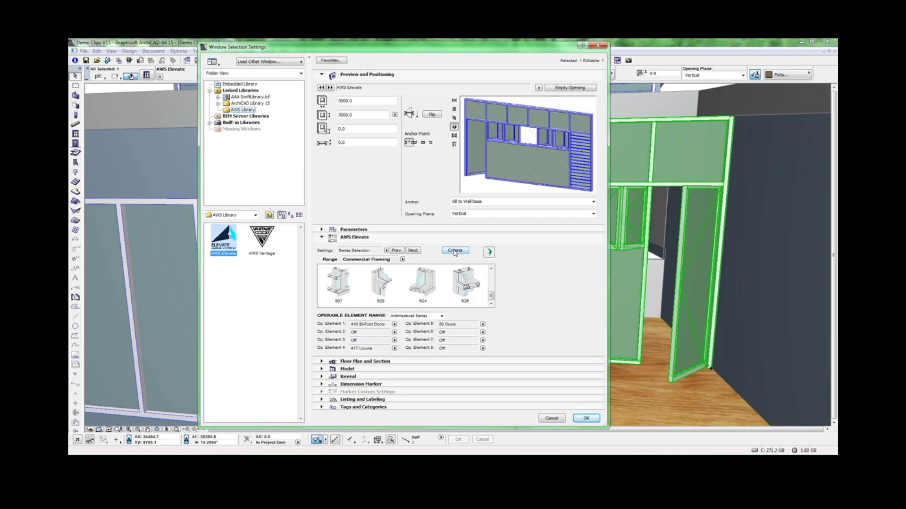
# Review the AWS Elevate selection criteria for the Architectural, Commercial and ThermalHEART series, ending on Commercial Framing
pyautogui.click(455, 252)
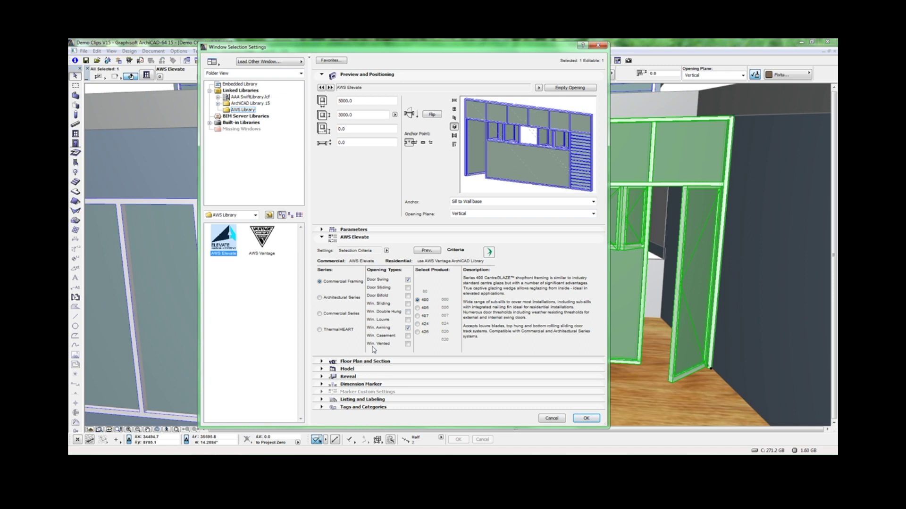
pyautogui.click(319, 297)
pyautogui.click(320, 314)
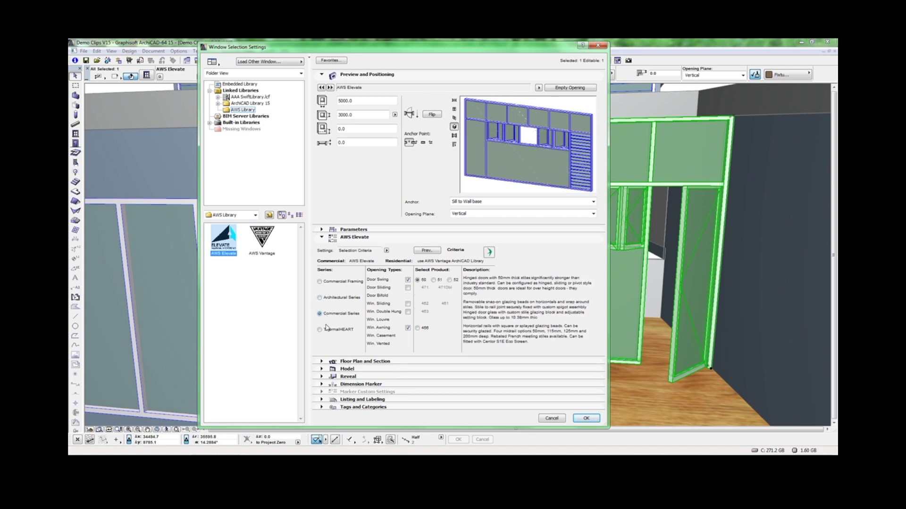
pyautogui.click(319, 330)
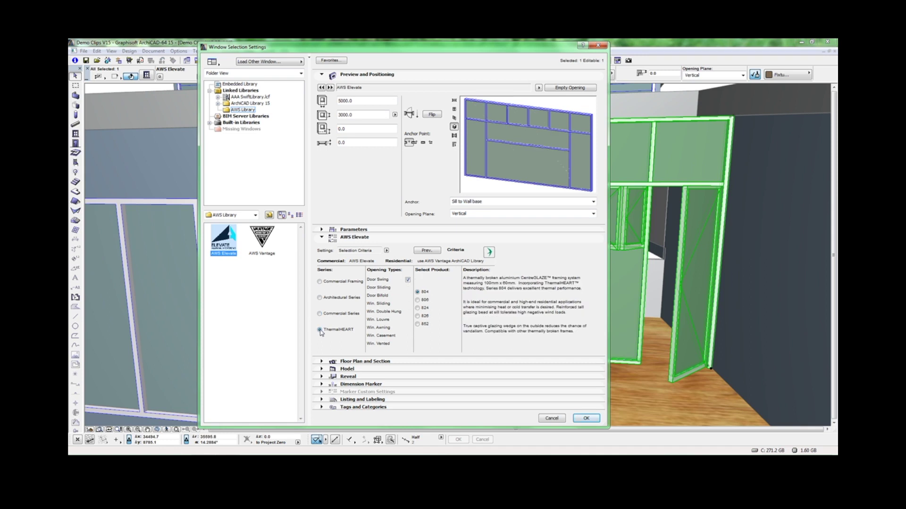
pyautogui.click(320, 282)
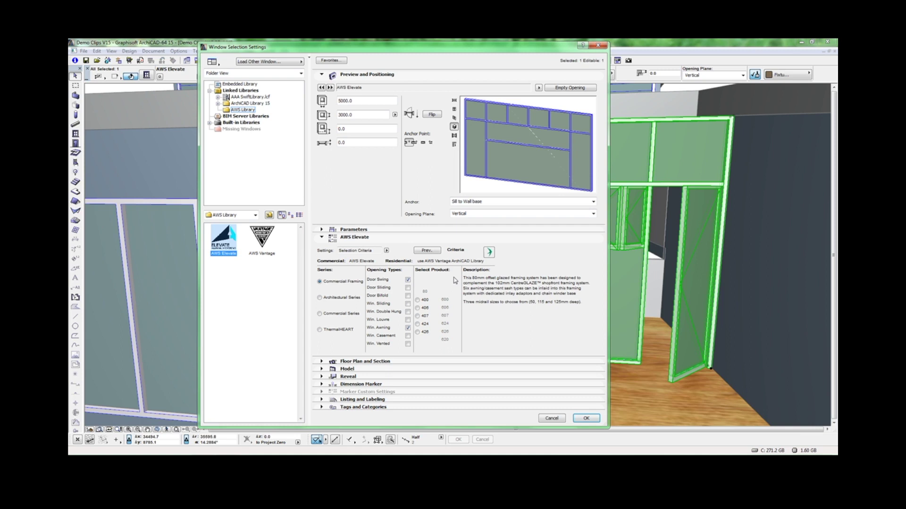
# Restrict the opening types to Door Swing, Door Sliding and Door Bifold, choose product 400, and return to Series Selection
pyautogui.click(407, 329)
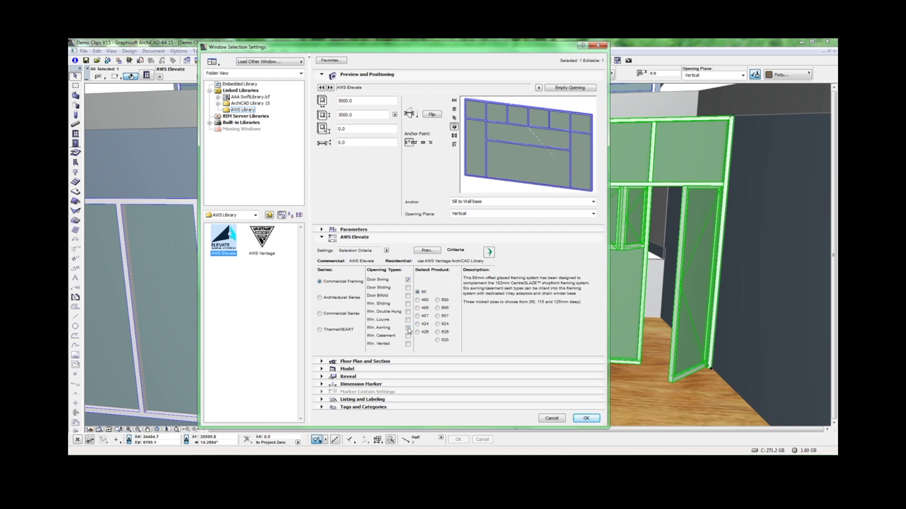
pyautogui.click(408, 280)
pyautogui.click(408, 280)
pyautogui.click(408, 287)
pyautogui.click(408, 295)
pyautogui.click(417, 300)
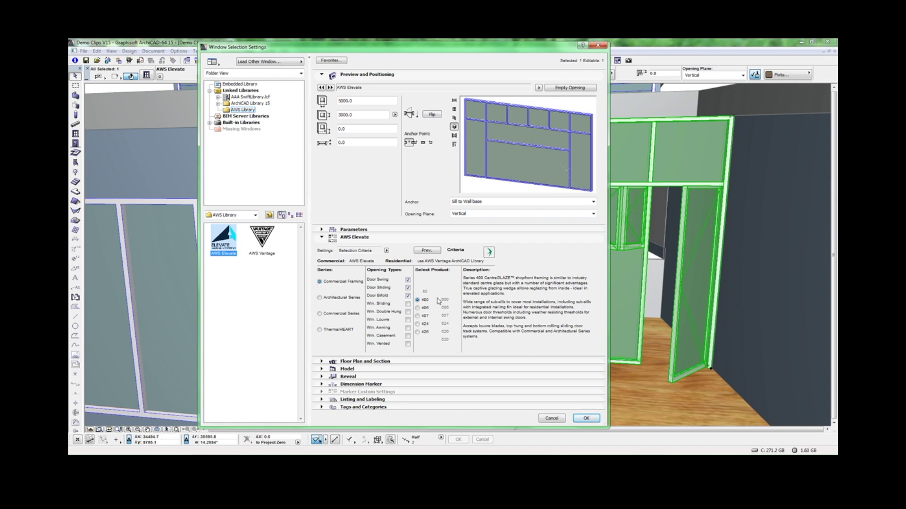
pyautogui.click(428, 251)
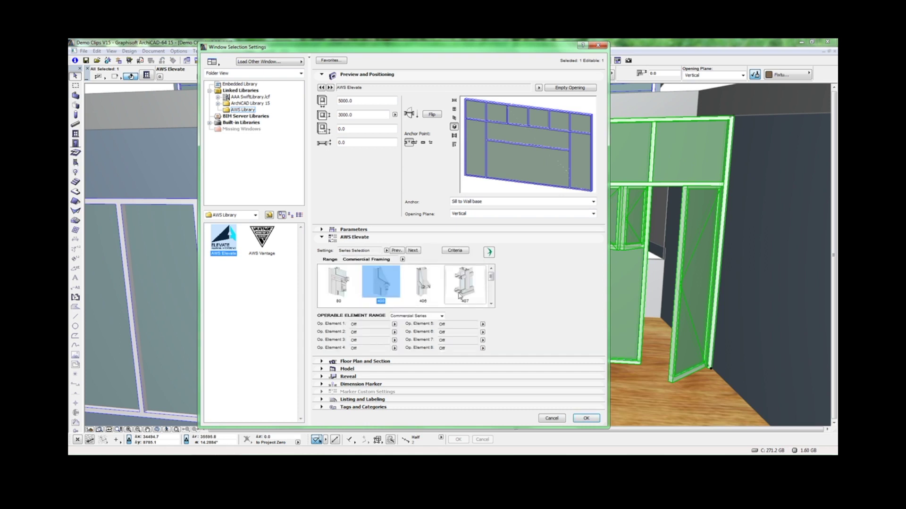
pyautogui.click(395, 325)
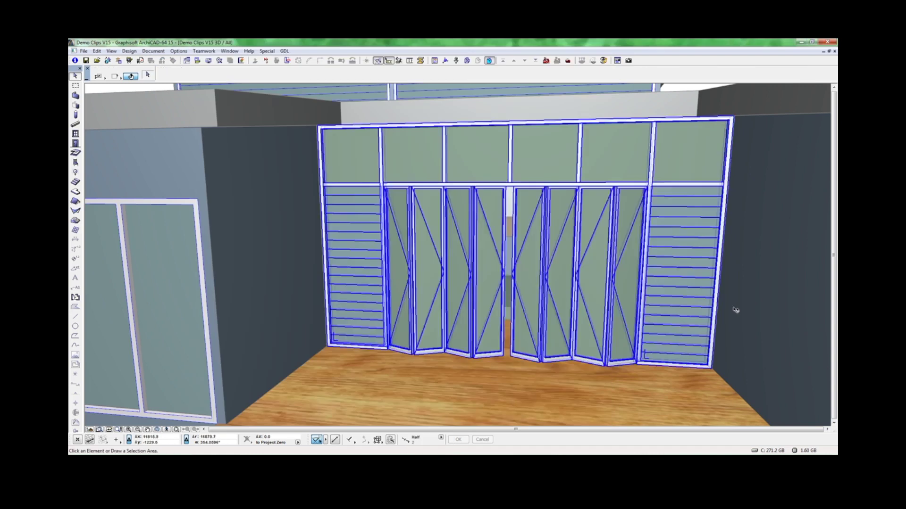
# Open the settings of the window with bi-fold doors and louvres and set its series range to Commercial Framing
pyautogui.press('Escape')
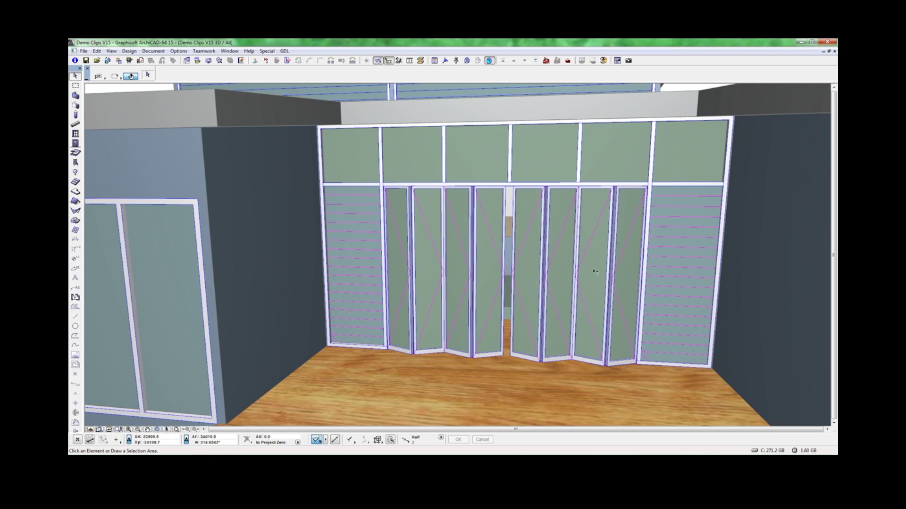
pyautogui.doubleClick(684, 276)
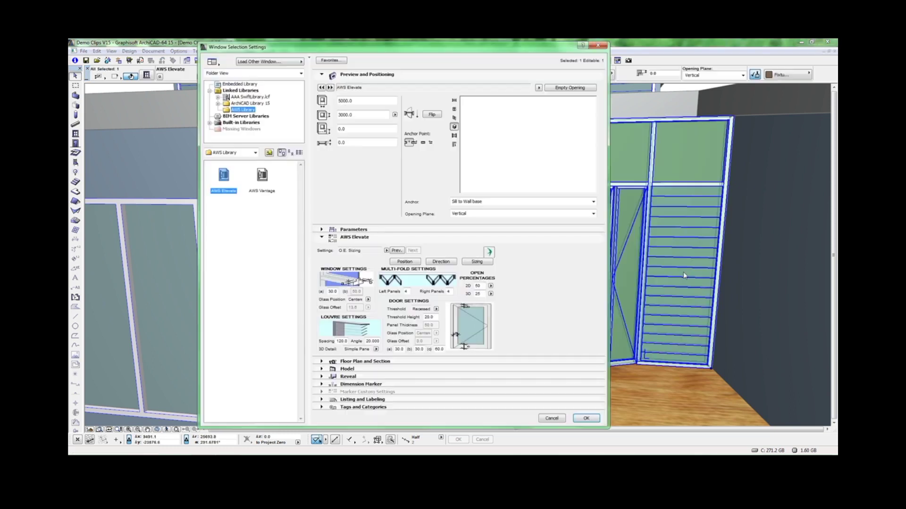
pyautogui.click(386, 250)
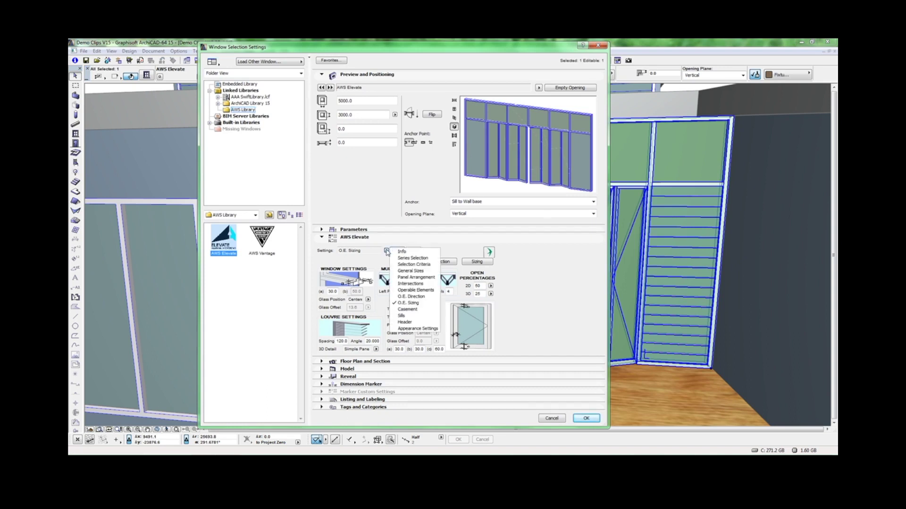
pyautogui.click(415, 257)
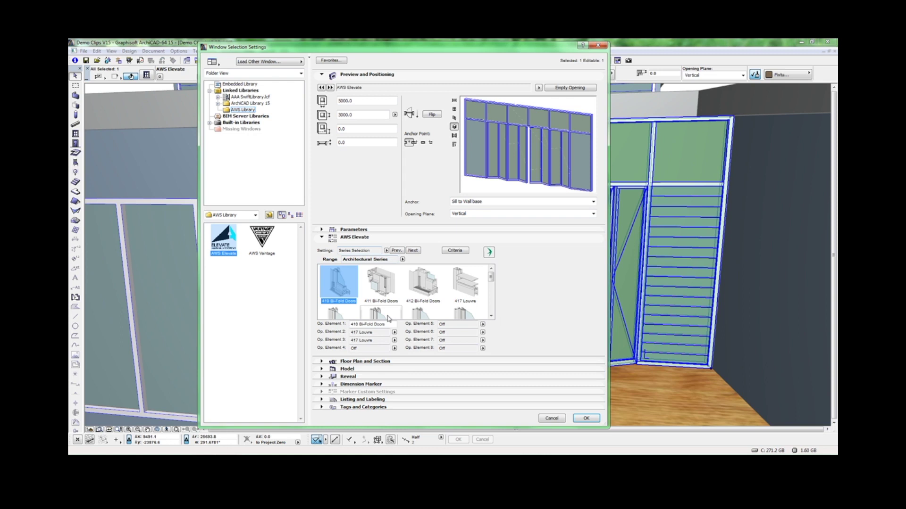
pyautogui.click(402, 259)
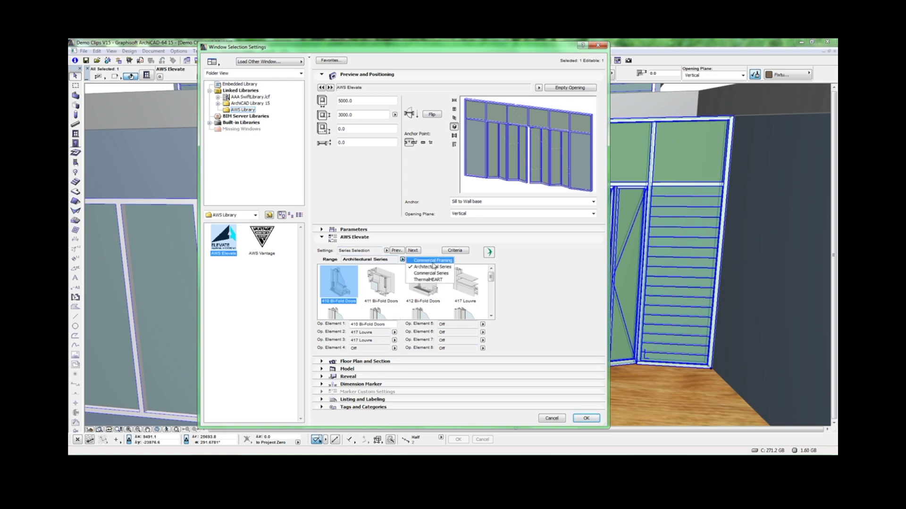
pyautogui.click(428, 260)
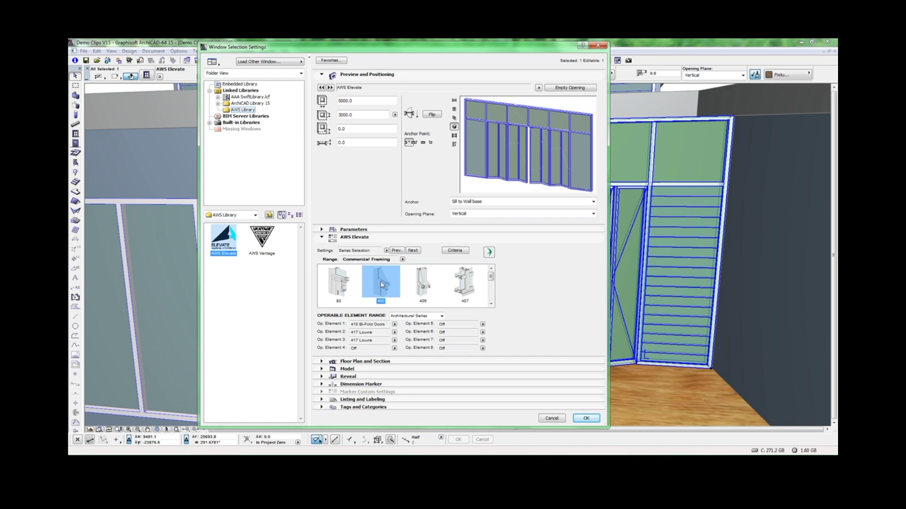
# Set Op. Elements 1, 2 and 3 to Off
pyautogui.click(394, 324)
pyautogui.click(411, 292)
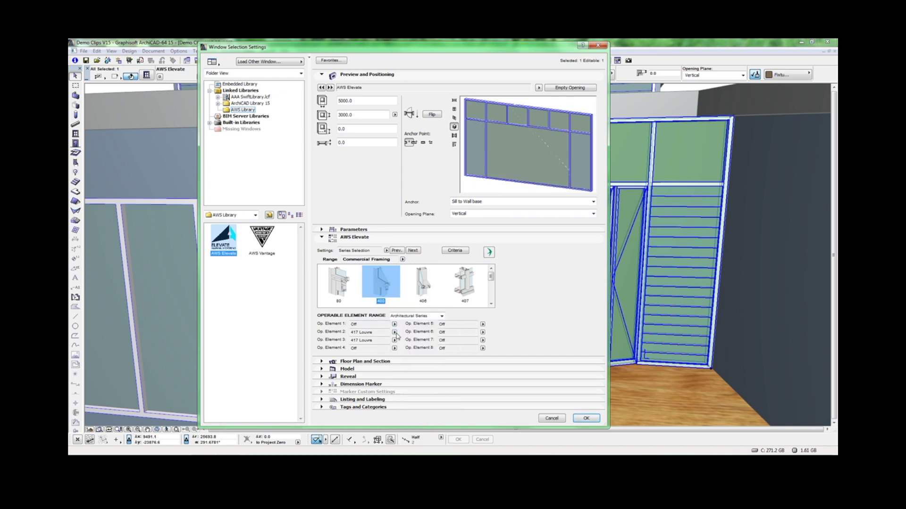
pyautogui.click(394, 333)
pyautogui.click(409, 291)
pyautogui.click(394, 341)
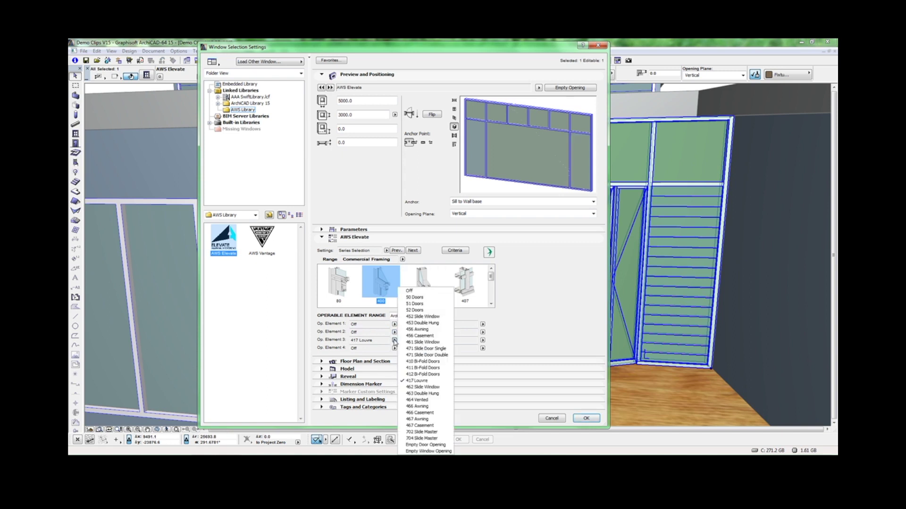
pyautogui.click(409, 291)
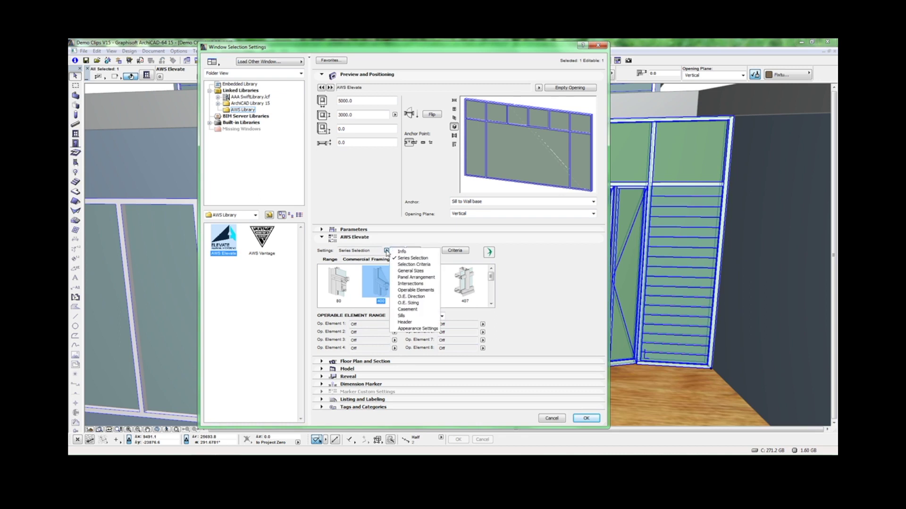
# Set the window's panel arrangement to 7 columns and 3 rows
pyautogui.click(415, 277)
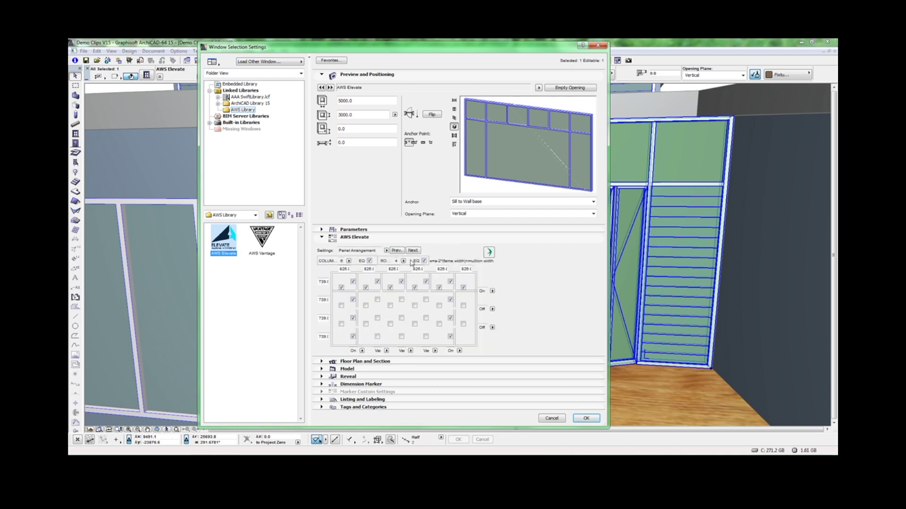
pyautogui.click(349, 261)
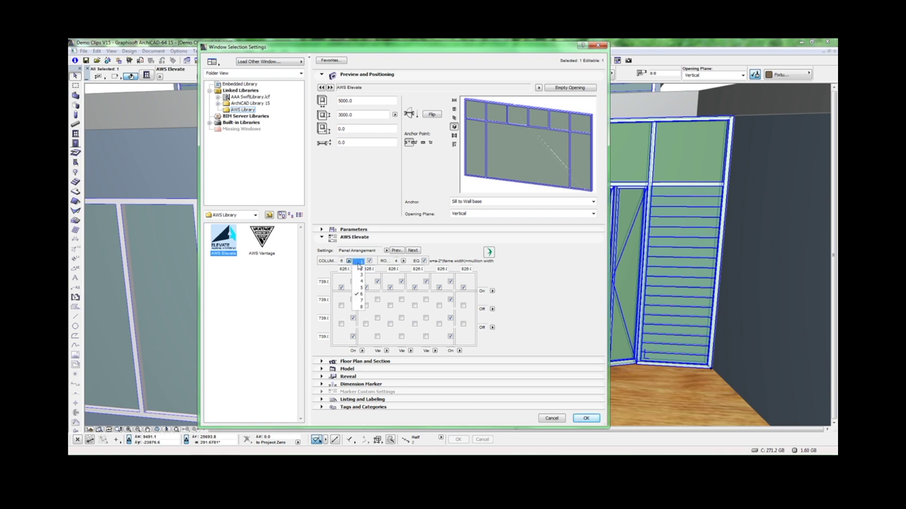
pyautogui.click(359, 300)
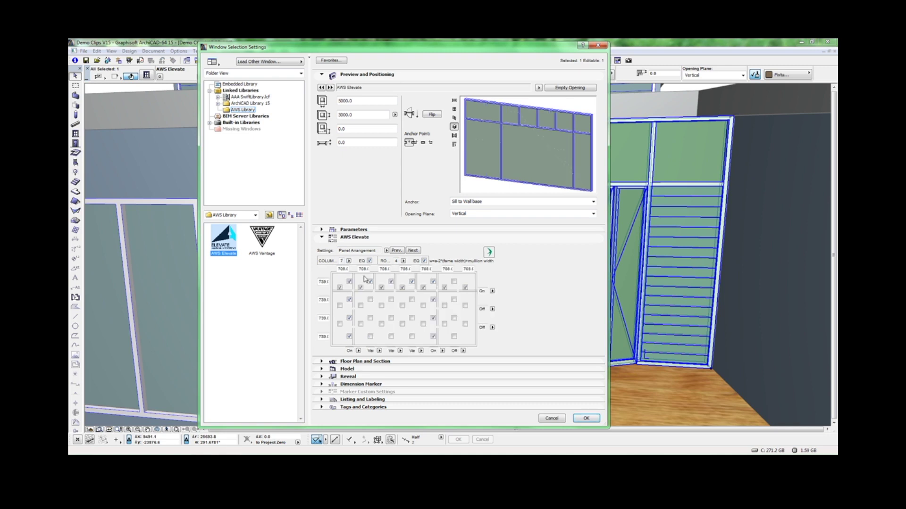
pyautogui.click(403, 261)
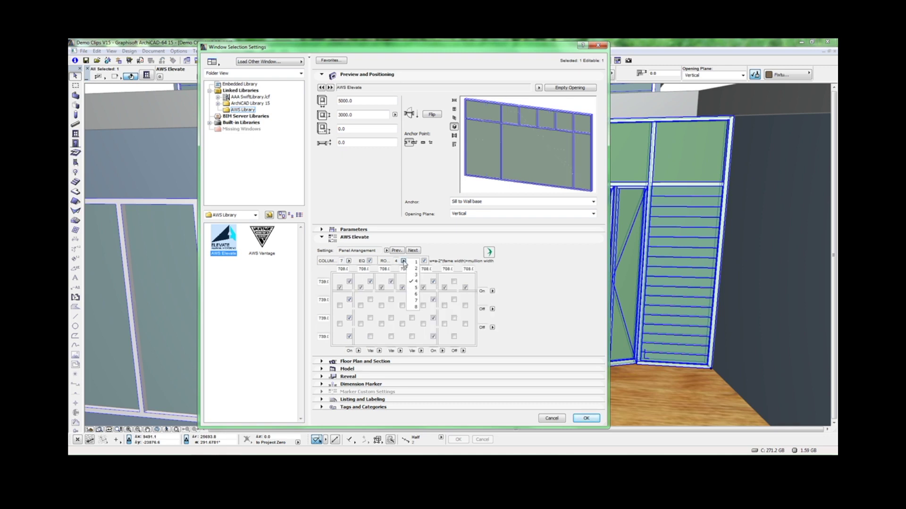
pyautogui.click(415, 277)
# Turn on both transoms and all the mullions to form a full grid, and apply the arrangement to the window
pyautogui.click(492, 297)
pyautogui.click(500, 296)
pyautogui.click(492, 321)
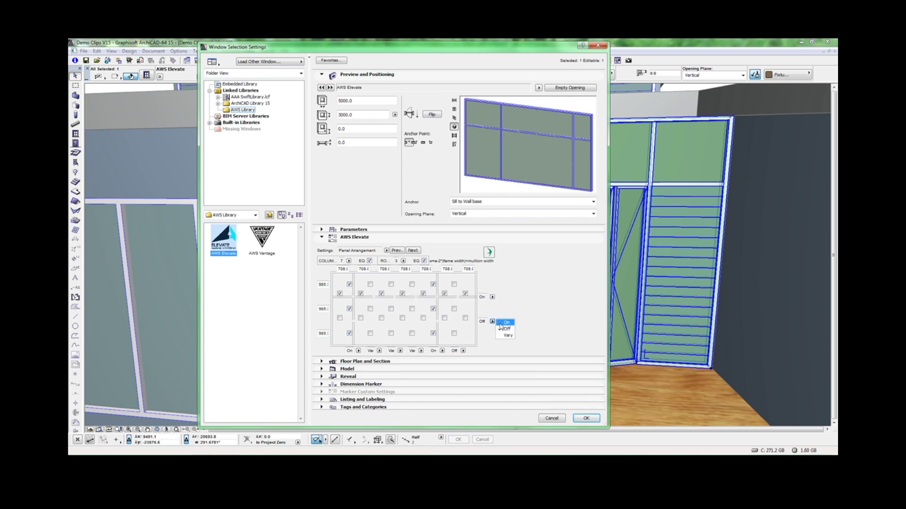
pyautogui.click(500, 320)
pyautogui.click(463, 351)
pyautogui.click(421, 351)
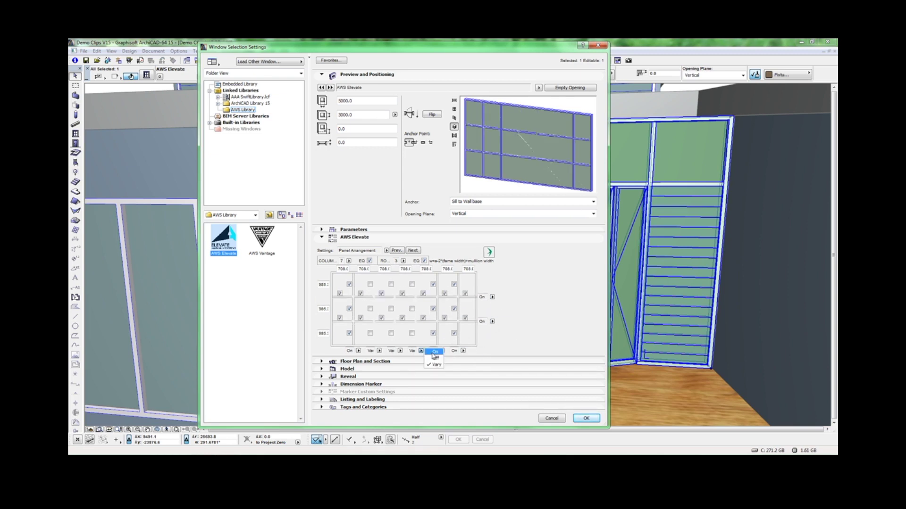
pyautogui.click(400, 351)
pyautogui.click(378, 351)
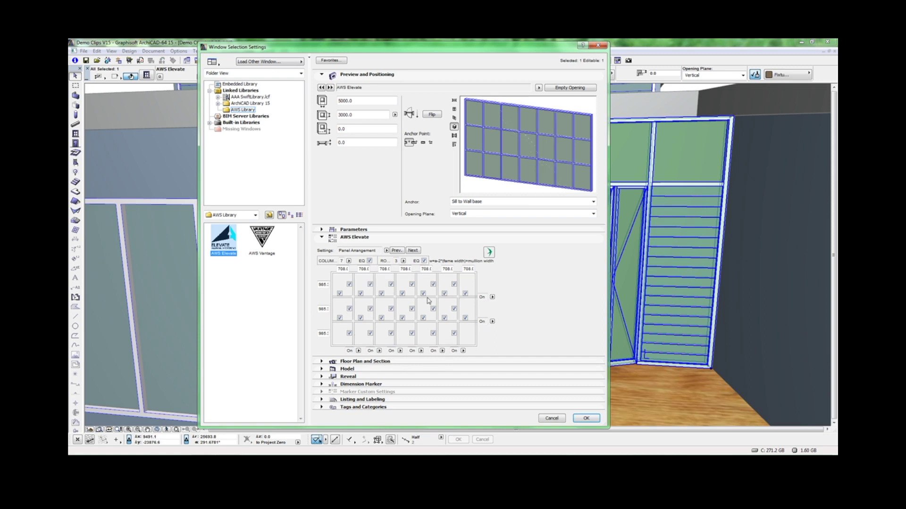
pyautogui.click(586, 418)
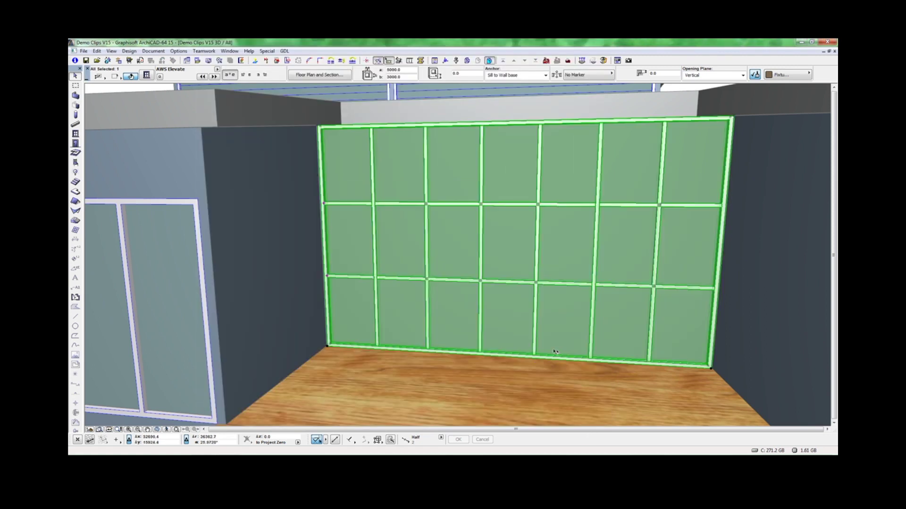
pyautogui.press('Escape')
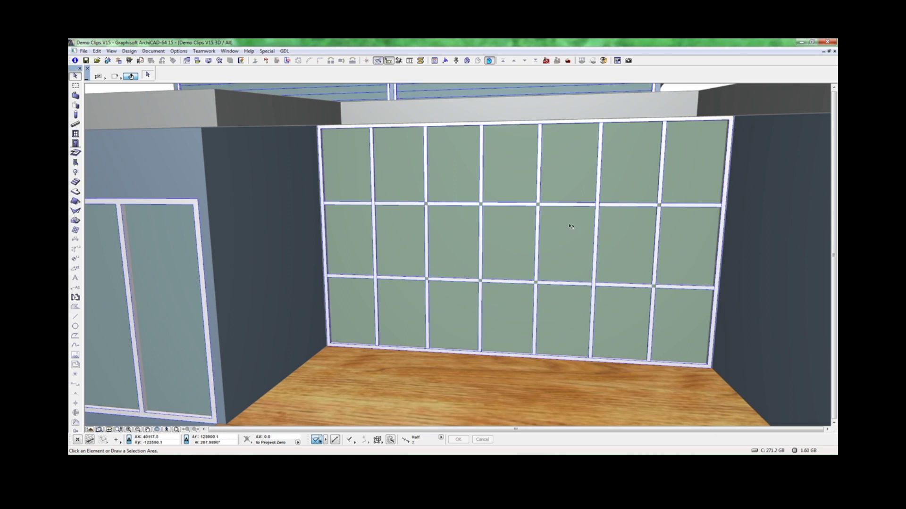
# Set all the window's intersections to the same type, M-01, and apply the change
pyautogui.doubleClick(515, 246)
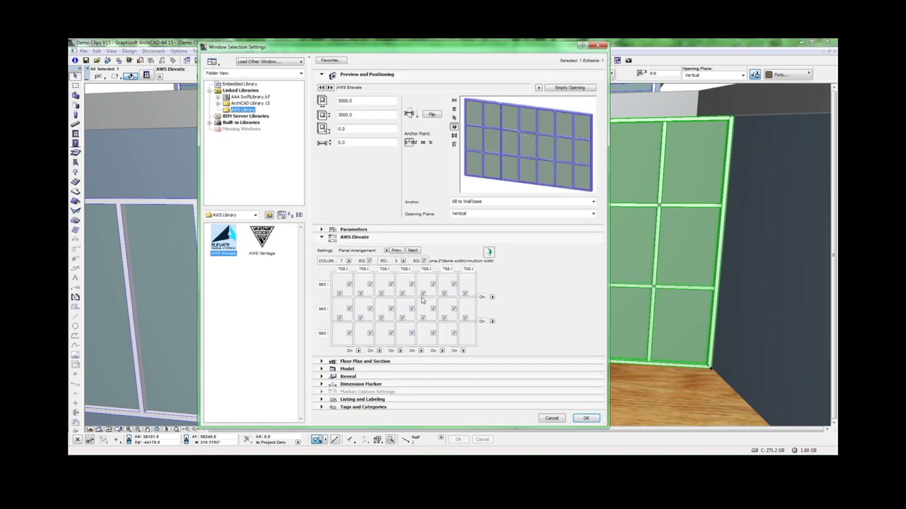
pyautogui.click(410, 251)
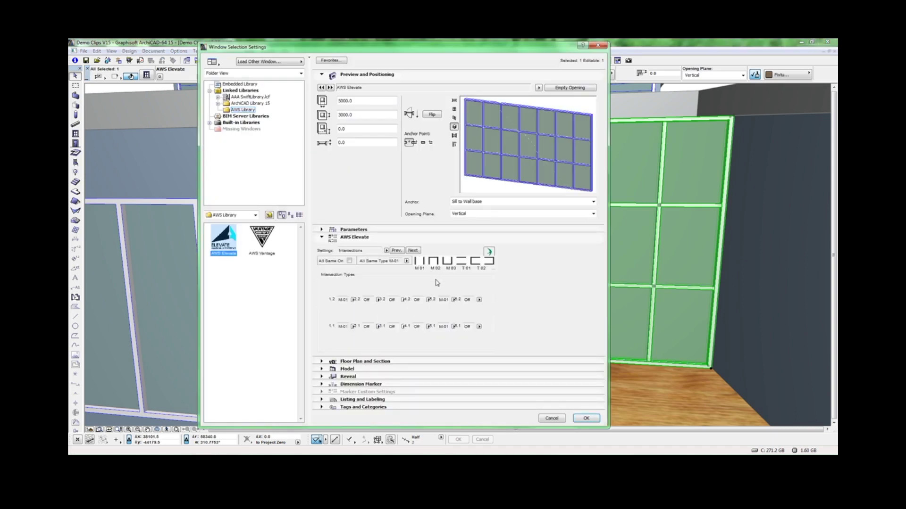
pyautogui.click(349, 261)
pyautogui.click(406, 261)
pyautogui.click(423, 264)
pyautogui.click(586, 419)
pyautogui.press('Escape')
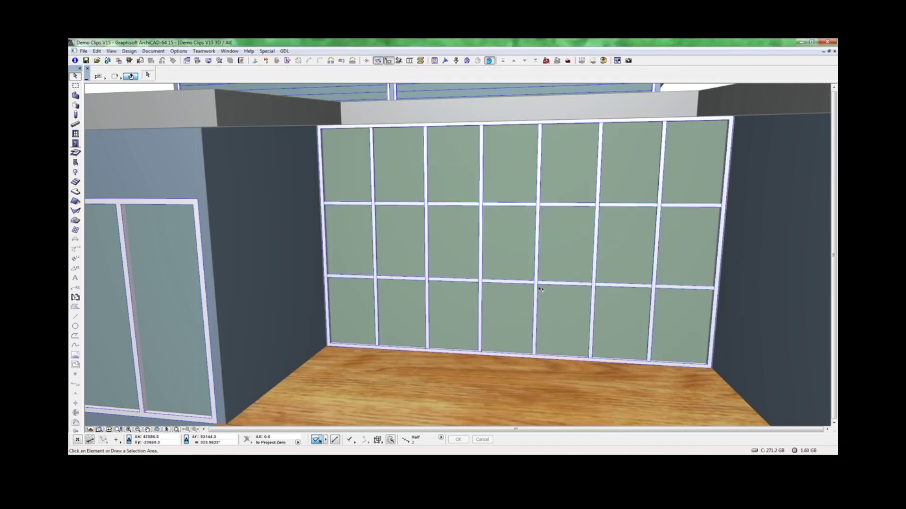
# Return to the window's panel arrangement and set the second, third and fourth mullions to Vary
pyautogui.doubleClick(507, 174)
pyautogui.click(386, 250)
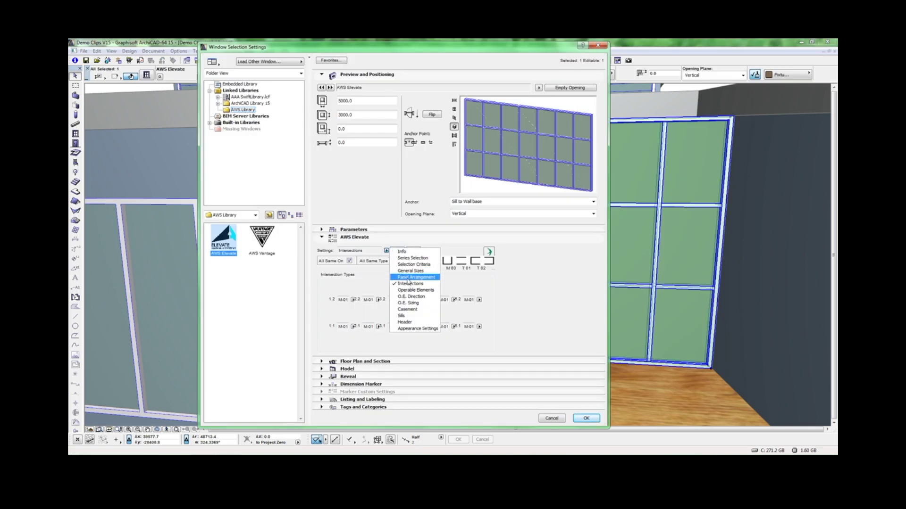
pyautogui.click(408, 279)
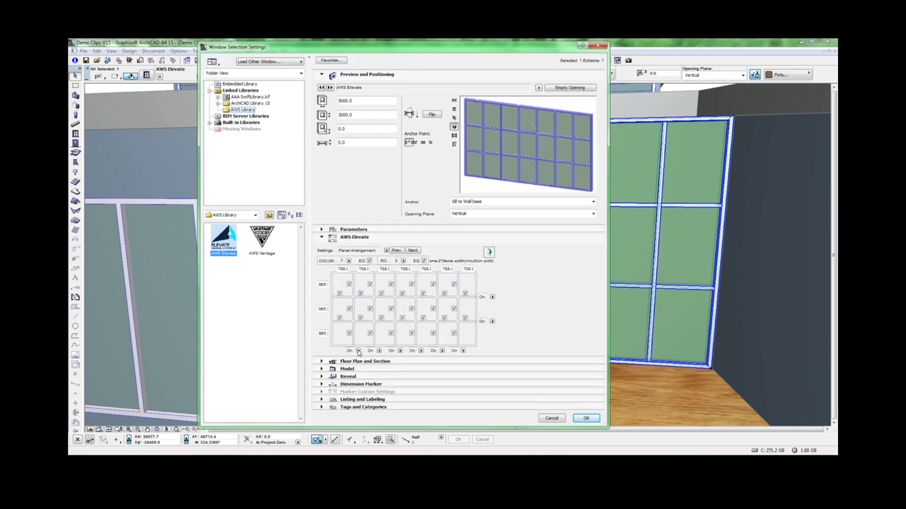
pyautogui.click(379, 351)
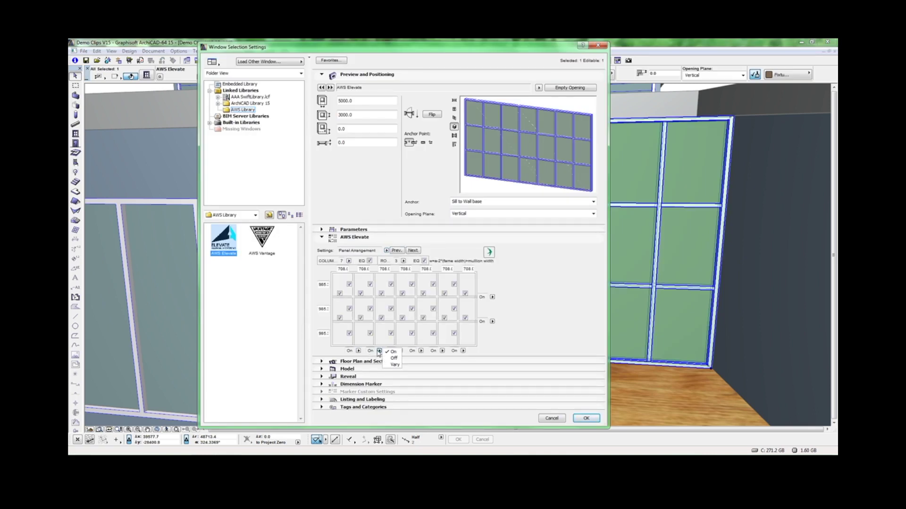
pyautogui.click(397, 366)
pyautogui.click(400, 350)
pyautogui.click(412, 366)
pyautogui.click(421, 350)
pyautogui.click(437, 365)
# Remove the fourth and fifth mullions below the top row and the lower transom segments in columns 5 and 6
pyautogui.click(433, 309)
pyautogui.click(433, 309)
pyautogui.click(433, 333)
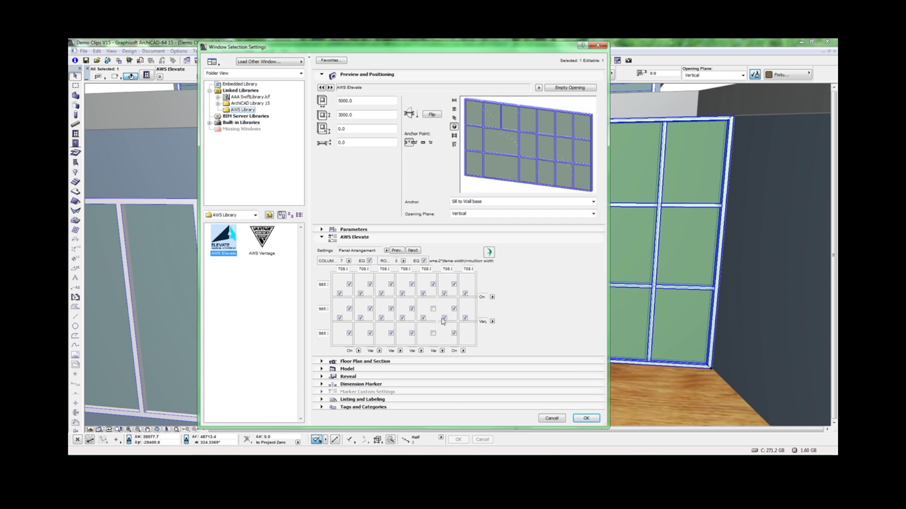
pyautogui.click(445, 318)
pyautogui.click(423, 318)
pyautogui.click(411, 309)
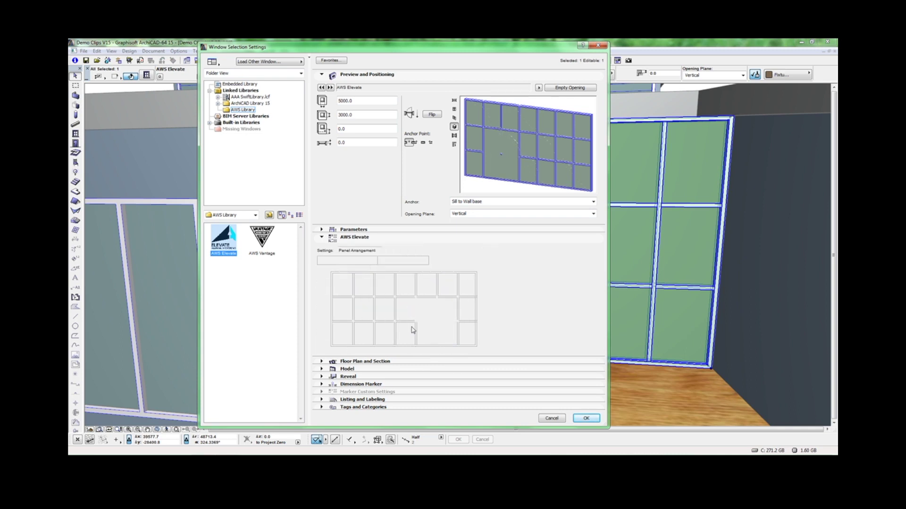
pyautogui.click(411, 333)
# Remove the second and third mullions below the top row and the lower transom segments in columns 2, 3 and 4
pyautogui.click(402, 318)
pyautogui.click(390, 309)
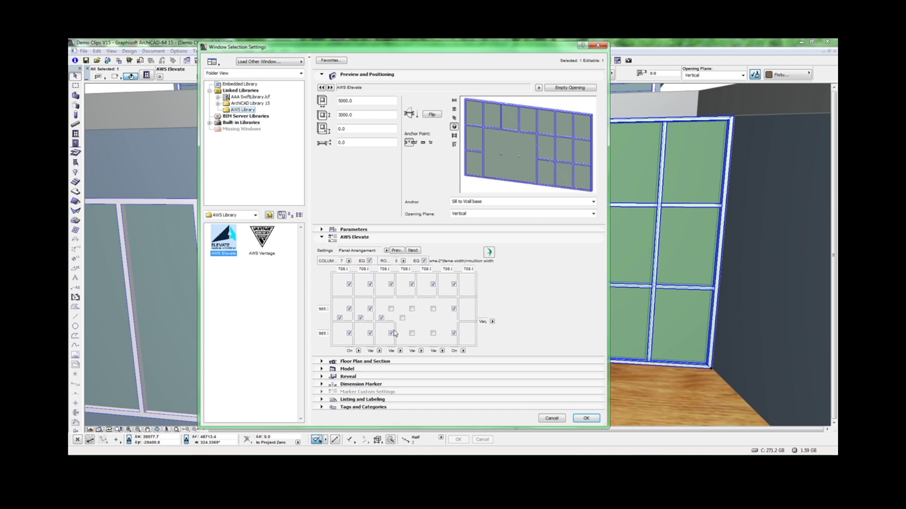
pyautogui.click(391, 333)
pyautogui.click(381, 317)
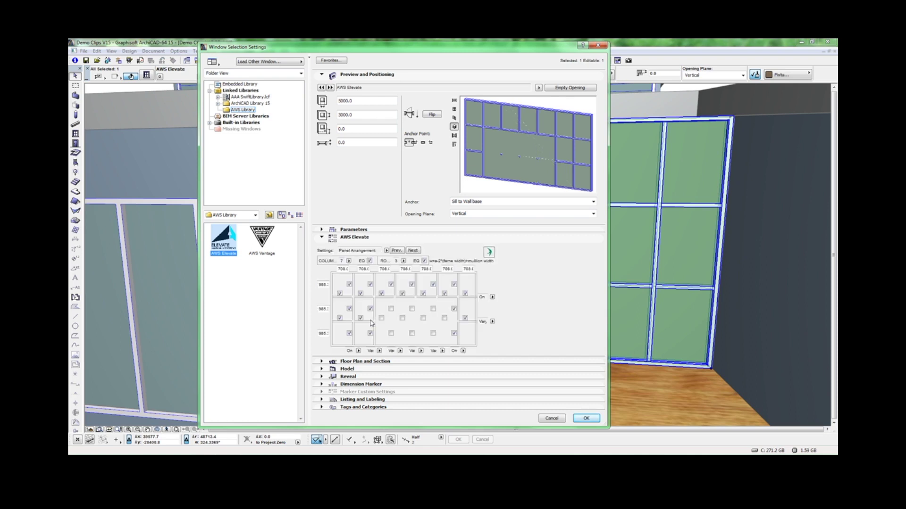
pyautogui.click(370, 309)
pyautogui.click(360, 318)
pyautogui.click(370, 333)
# Remove the lower transom segments in the two outer columns and apply the panel arrangement
pyautogui.click(339, 318)
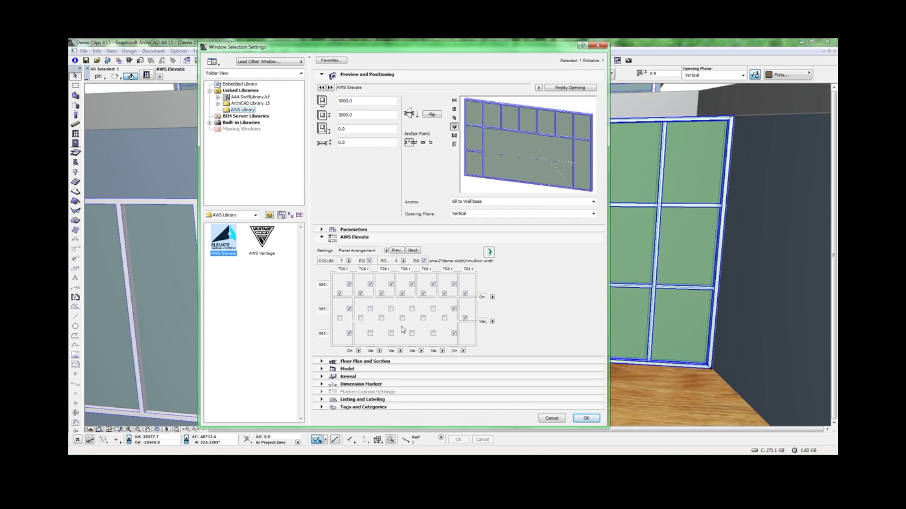
pyautogui.click(465, 318)
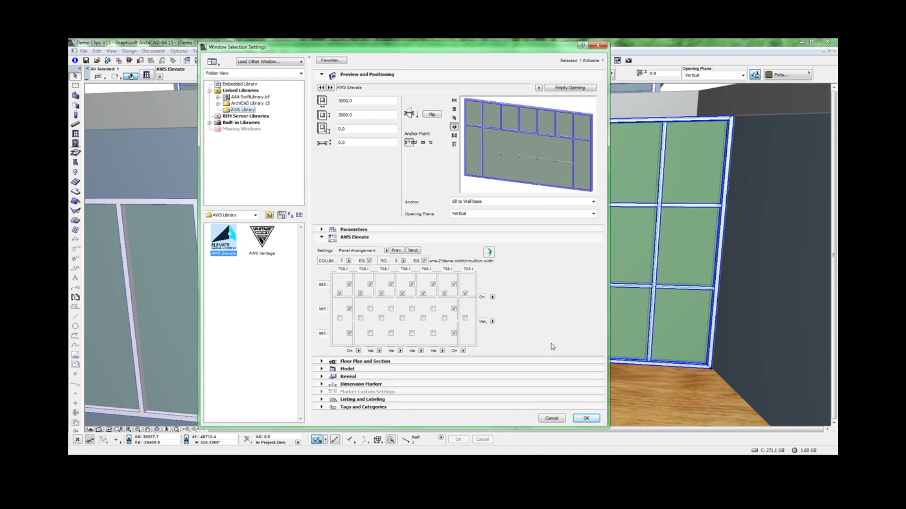
pyautogui.click(586, 419)
pyautogui.press('Escape')
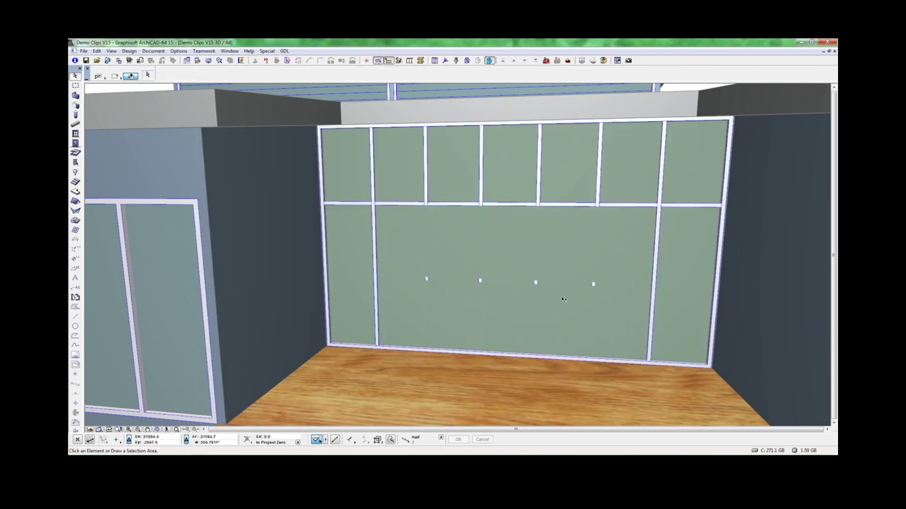
# Turn off All Same for the window's intersections and set intersections 2.1, 3.1, 4.1 and 5.1 to Off
pyautogui.doubleClick(605, 297)
pyautogui.click(414, 250)
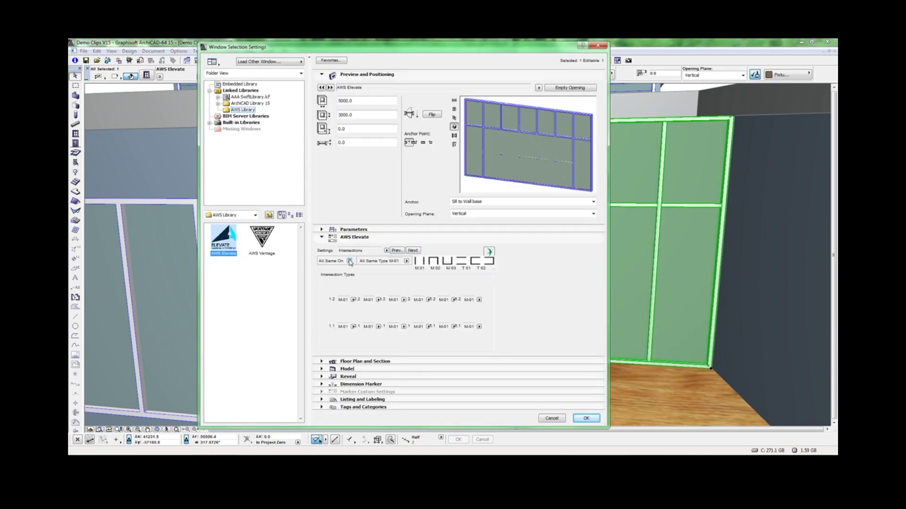
pyautogui.click(378, 327)
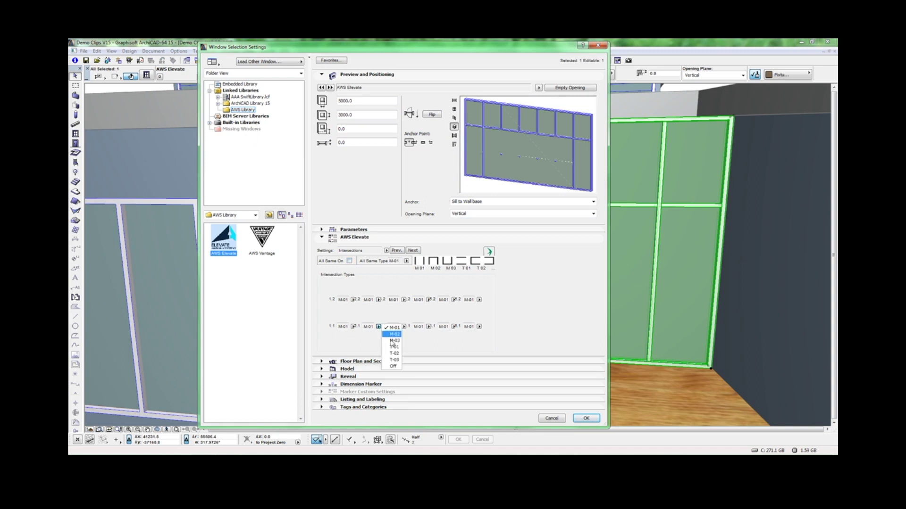
pyautogui.click(398, 367)
pyautogui.click(404, 326)
pyautogui.click(418, 367)
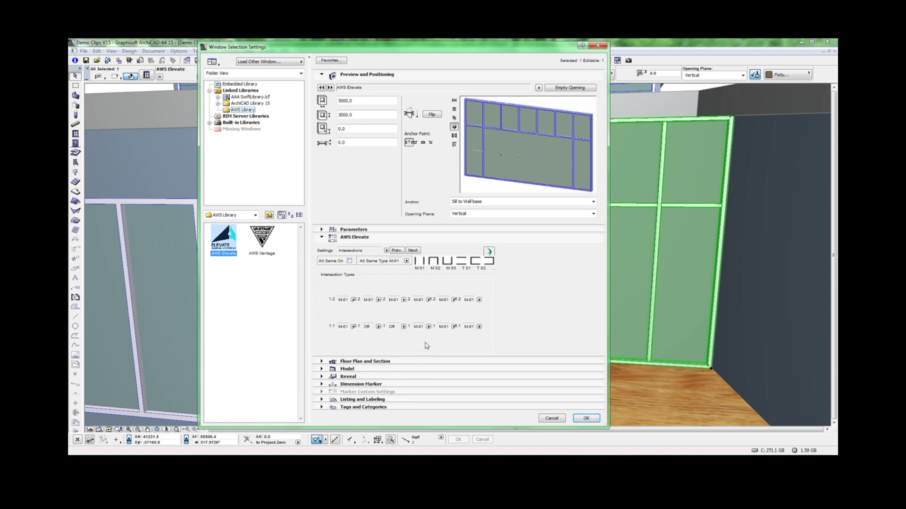
pyautogui.click(428, 326)
pyautogui.click(443, 366)
pyautogui.click(453, 326)
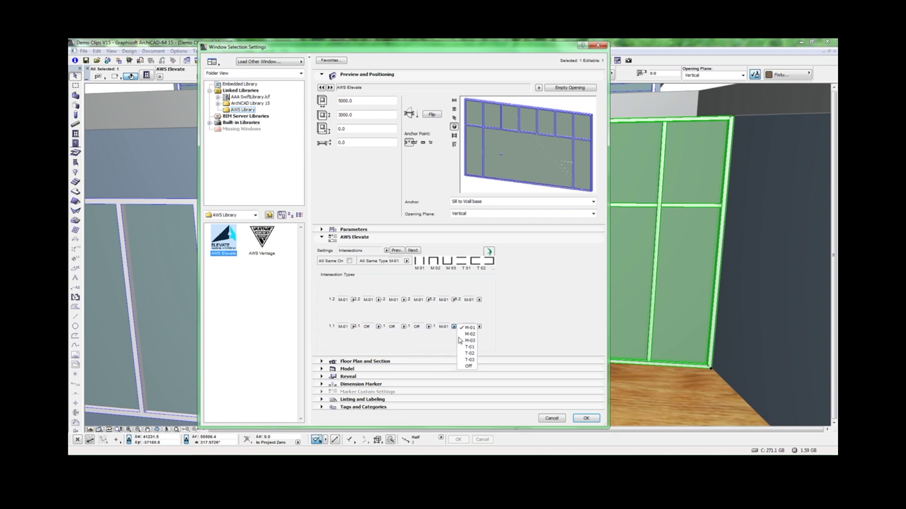
pyautogui.click(469, 367)
# Set intersections 2.2, 3.2, 4.2 and 5.2 to T-01 and apply the changes to the window
pyautogui.click(379, 299)
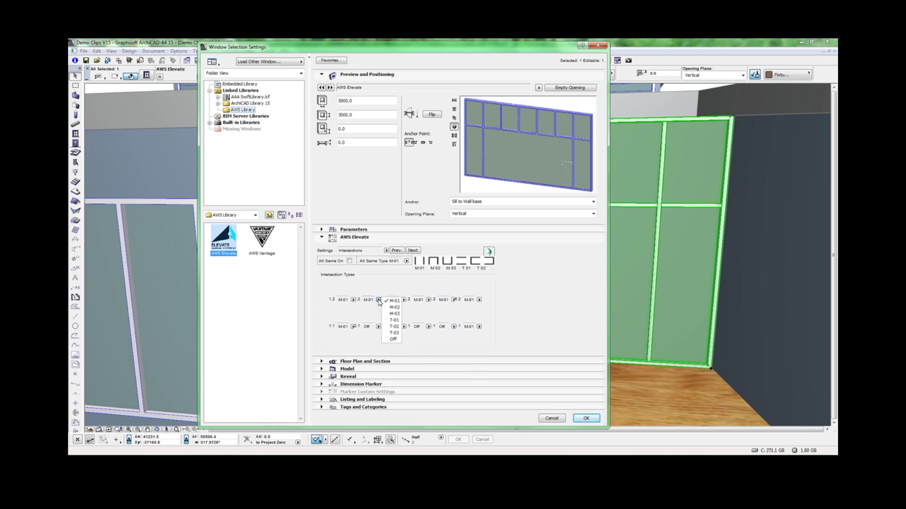
pyautogui.click(393, 321)
pyautogui.click(403, 300)
pyautogui.click(418, 321)
pyautogui.click(428, 300)
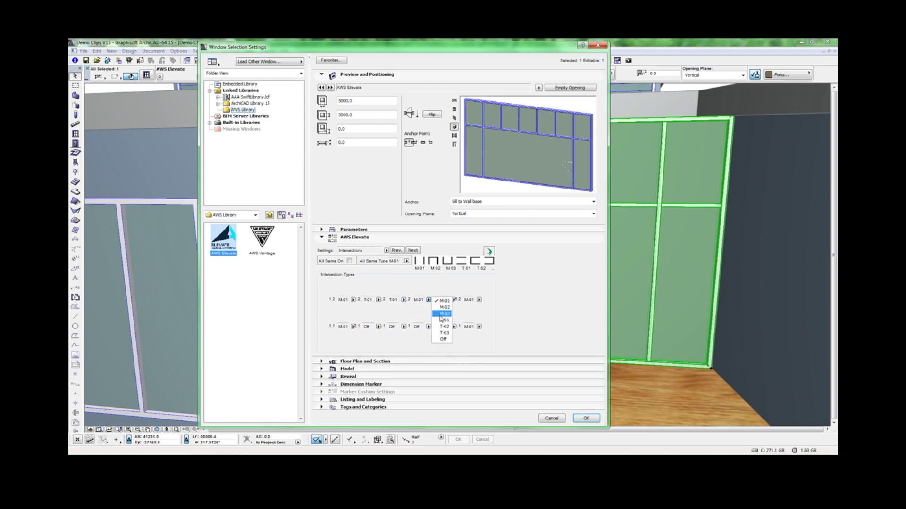
pyautogui.click(443, 320)
pyautogui.click(454, 300)
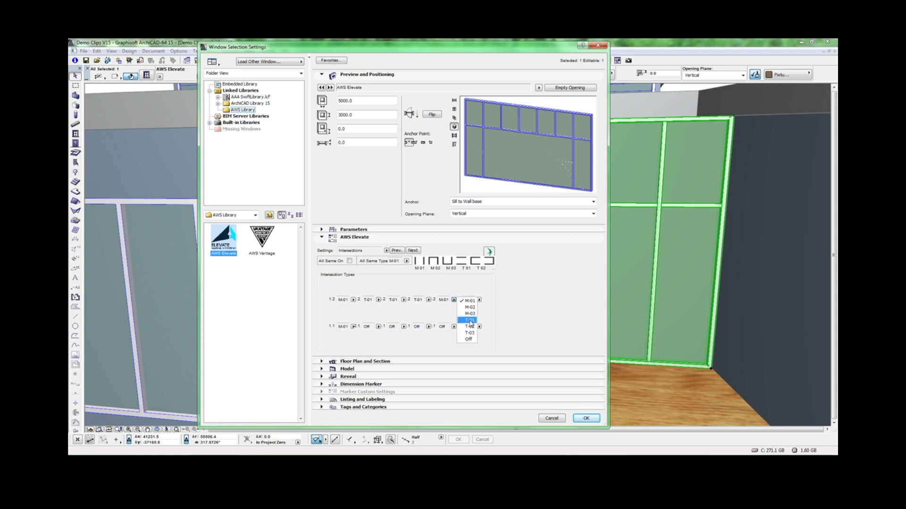
pyautogui.click(469, 324)
pyautogui.click(586, 418)
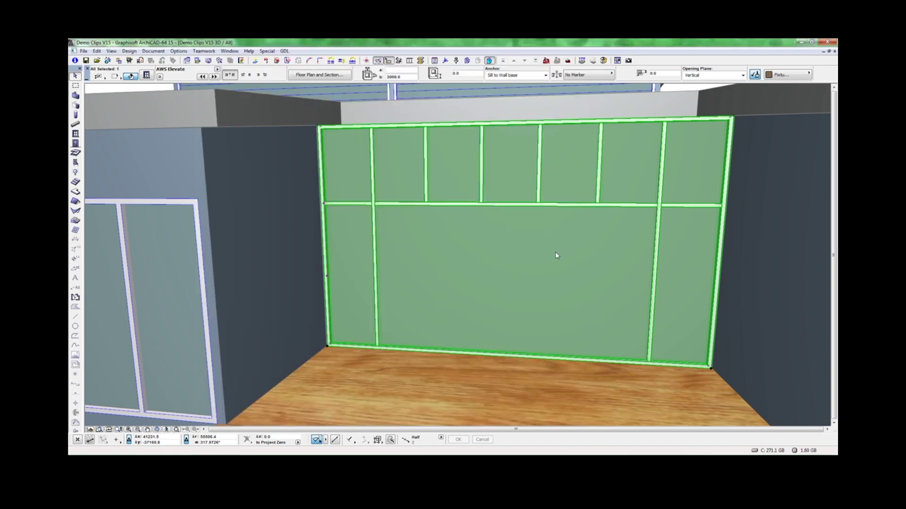
pyautogui.press('Escape')
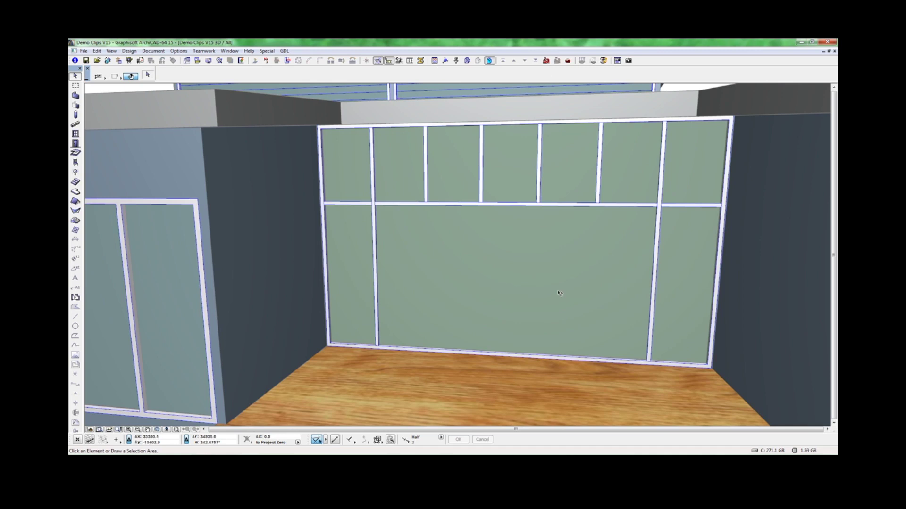
# In the window's selection criteria, turn off the Door Swing opening type and turn on Door Bifold and Win. Louvre
pyautogui.doubleClick(559, 293)
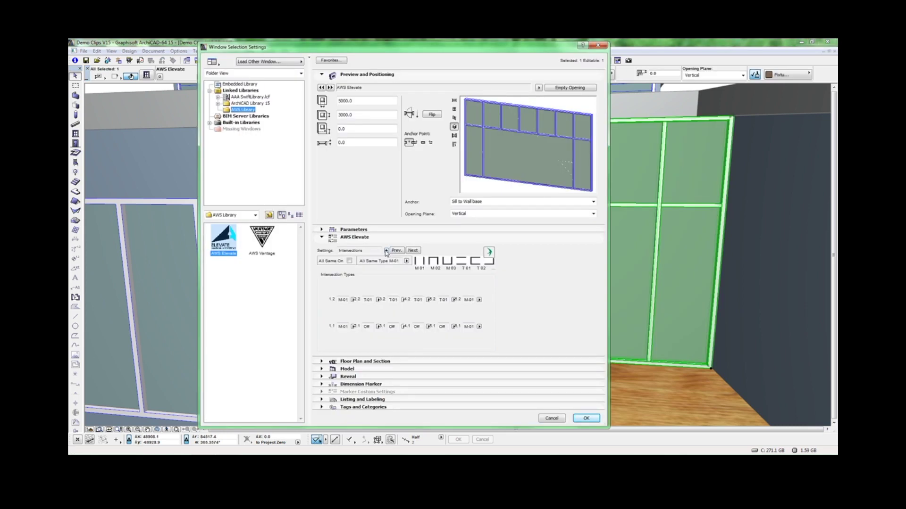
pyautogui.click(386, 250)
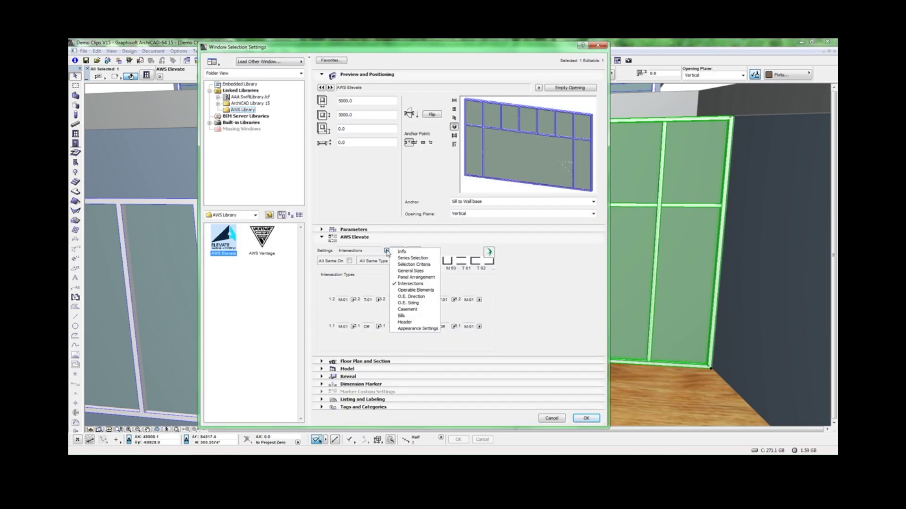
pyautogui.click(413, 258)
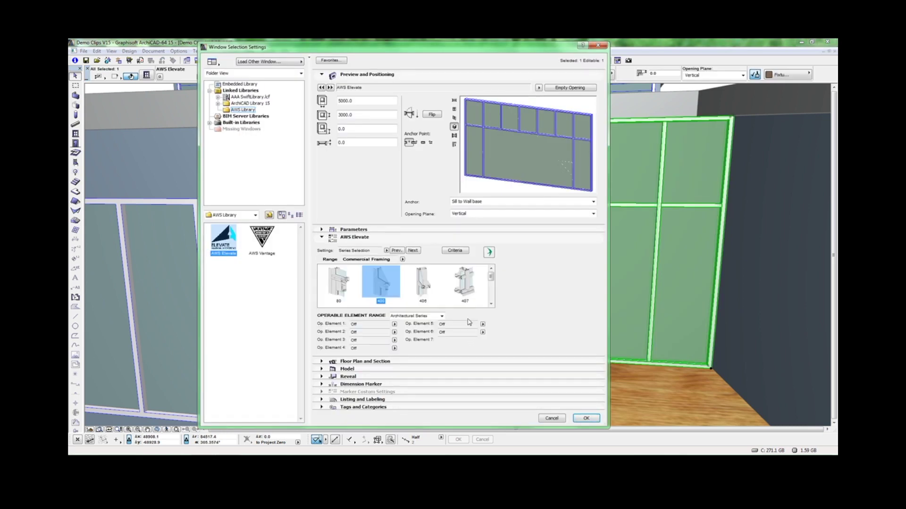
pyautogui.click(456, 252)
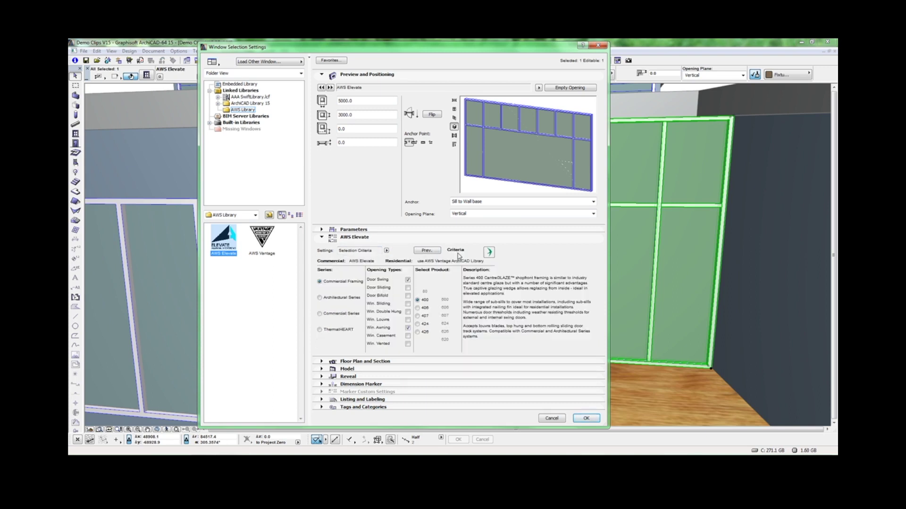
pyautogui.click(407, 280)
pyautogui.click(407, 296)
pyautogui.click(407, 320)
pyautogui.click(433, 251)
# Set operable elements 1, 2 and 3 to 410 Bi-Fold Doors, 417 Louvre and 466 Awning
pyautogui.click(395, 324)
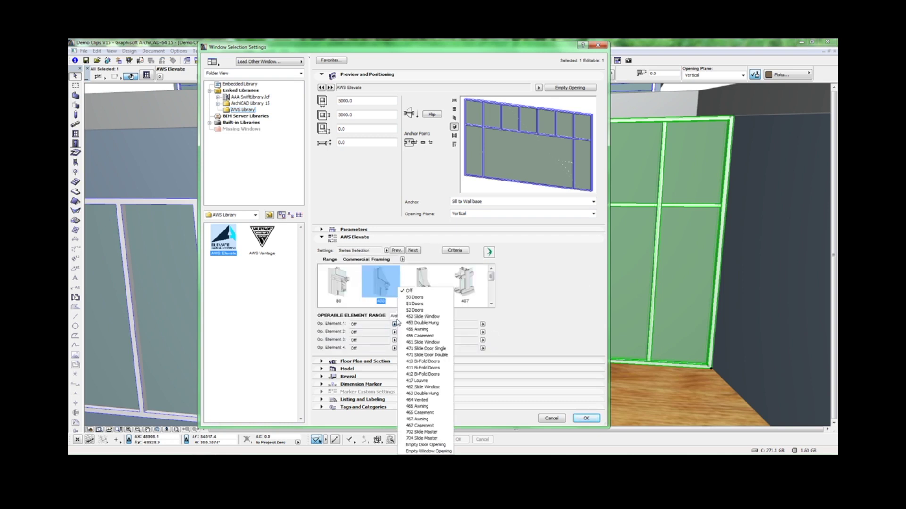
pyautogui.click(427, 362)
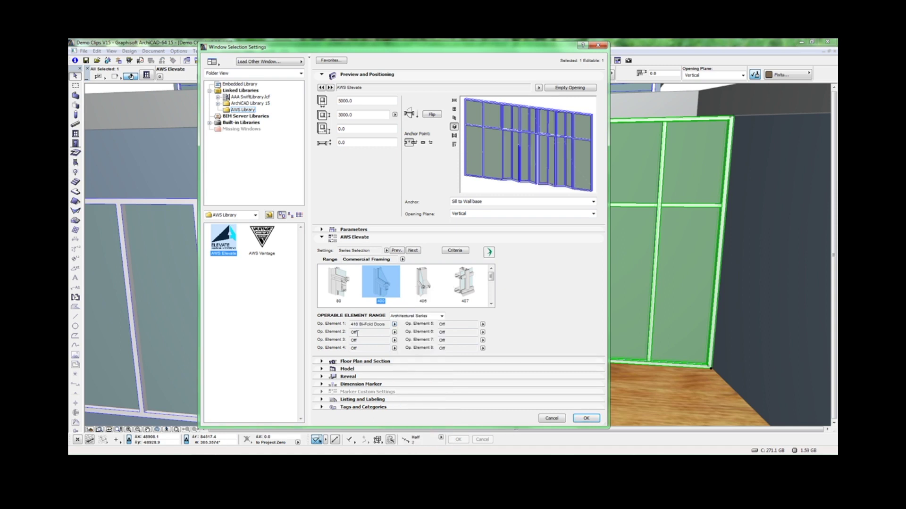
pyautogui.click(394, 333)
pyautogui.click(423, 382)
pyautogui.click(394, 340)
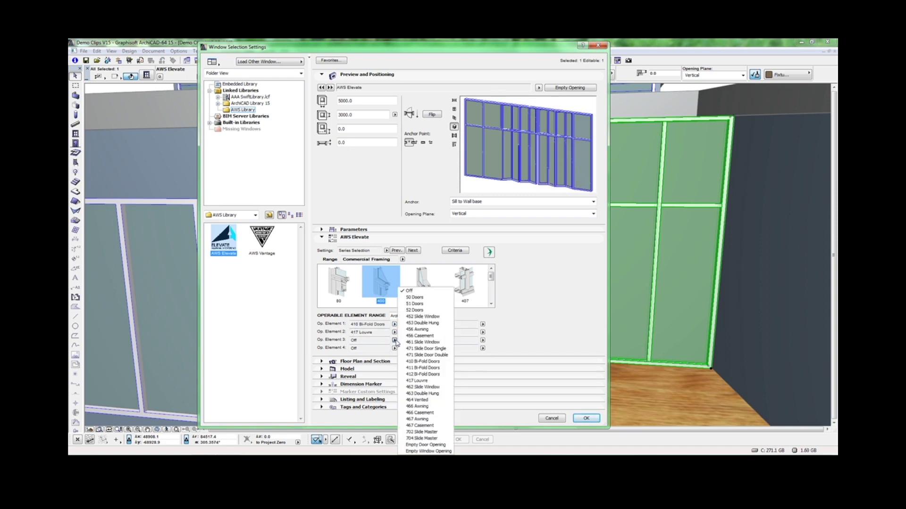
pyautogui.click(427, 406)
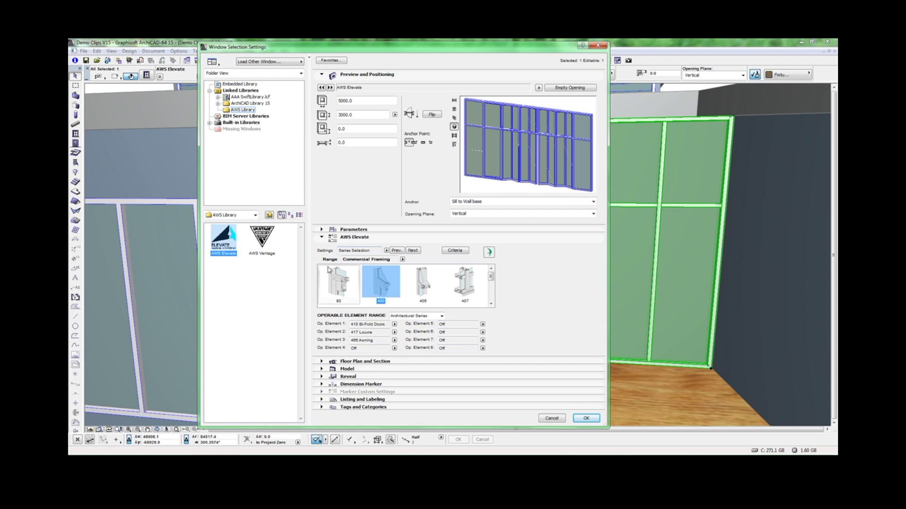
# In the operable element positions, set the multi-fold door's end point to 6.2
pyautogui.click(386, 251)
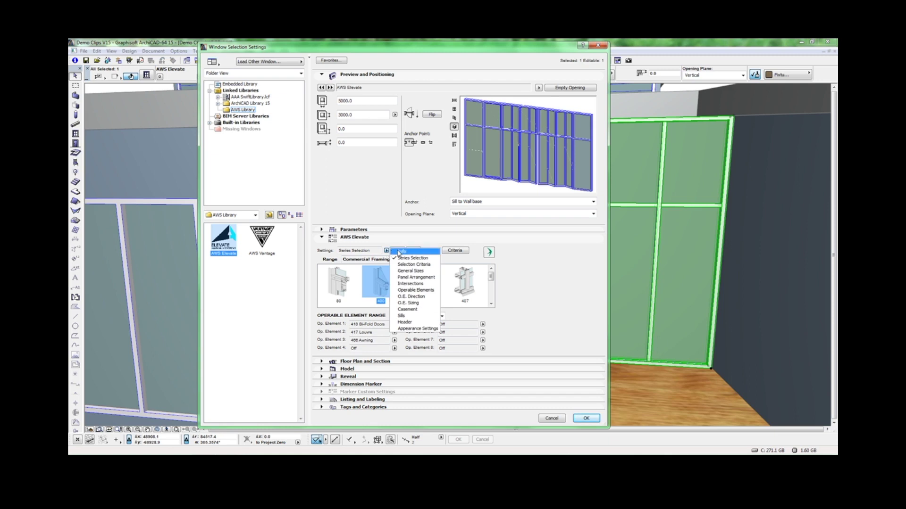
pyautogui.click(422, 291)
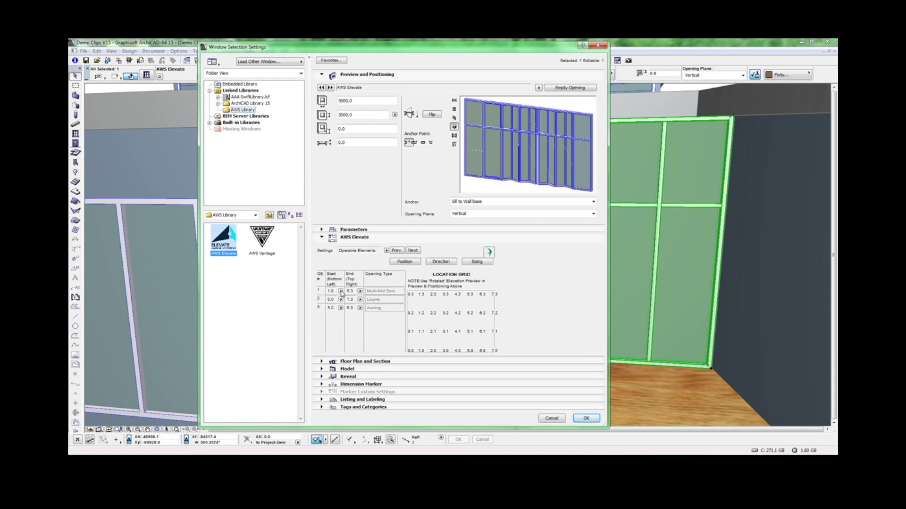
pyautogui.click(360, 292)
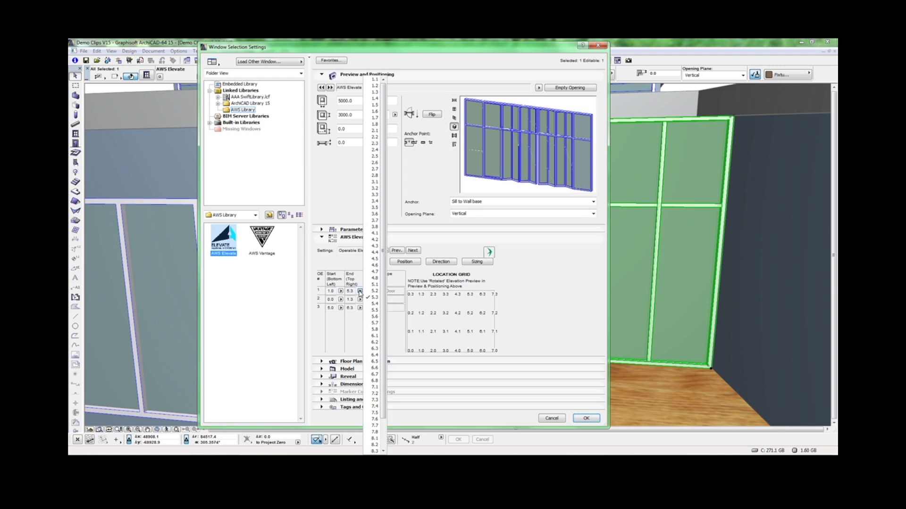
pyautogui.click(375, 342)
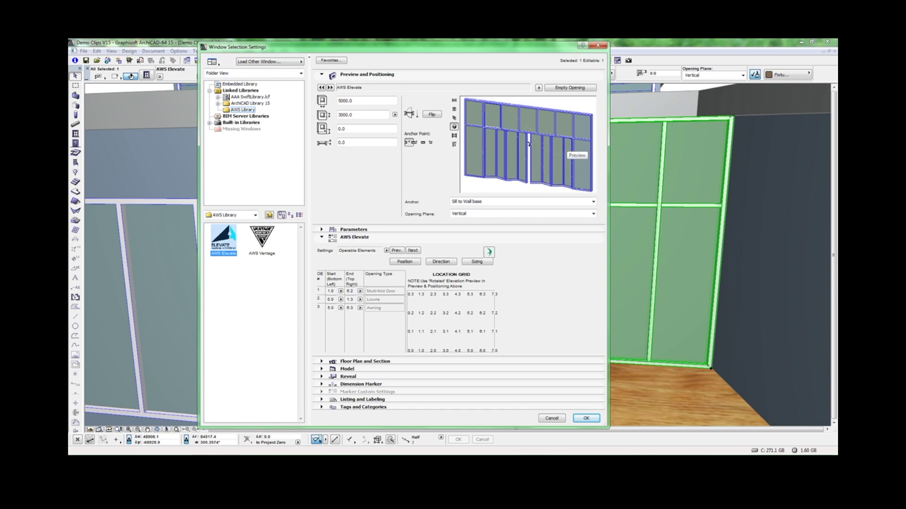
# Position the louvre with its start at 6.0 and its end at 7.2
pyautogui.click(341, 300)
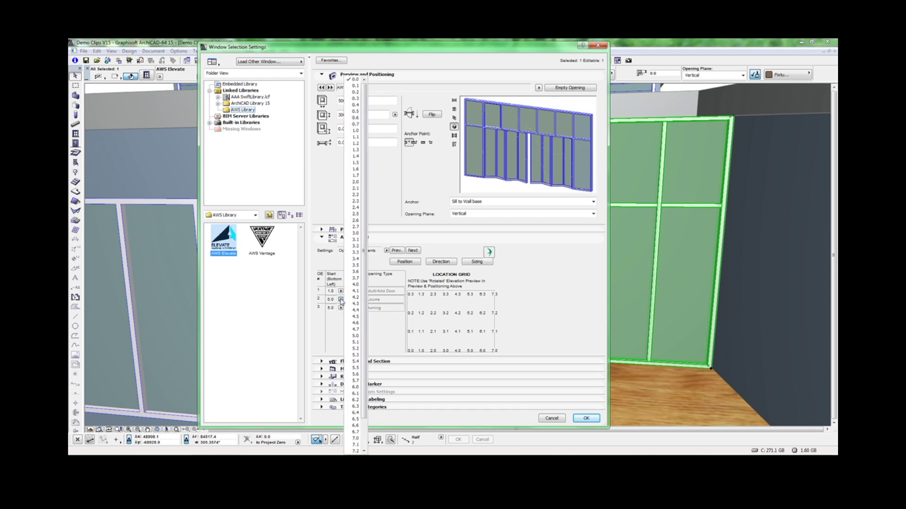
pyautogui.click(355, 387)
pyautogui.click(360, 300)
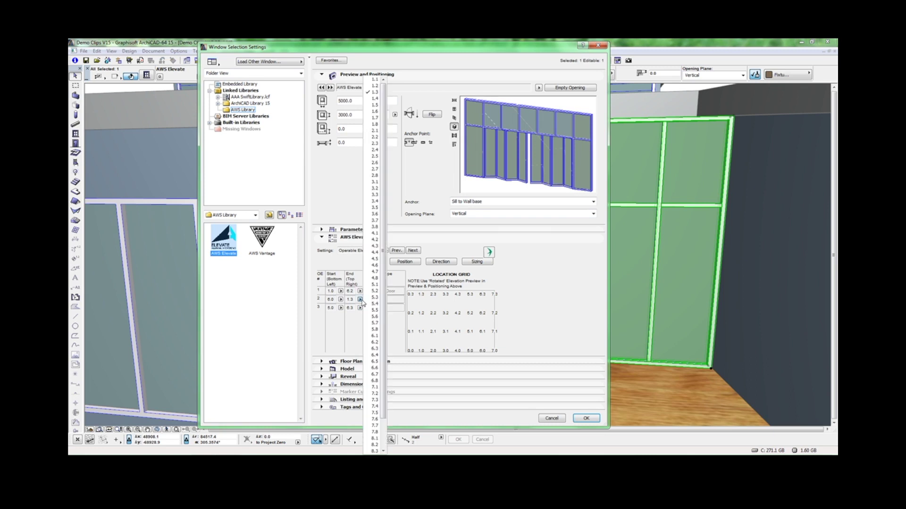
pyautogui.click(375, 393)
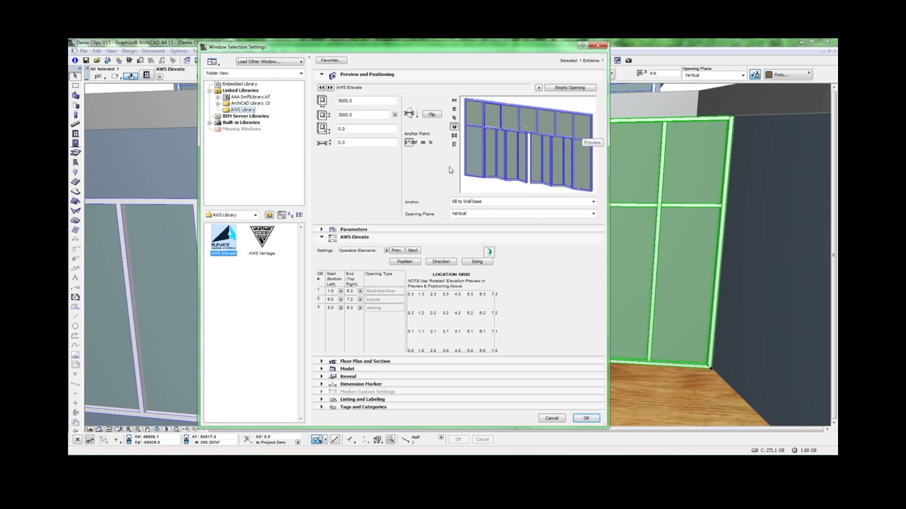
# Position the awning from 0.2 to 1.3 and apply the operable elements to the window
pyautogui.click(341, 308)
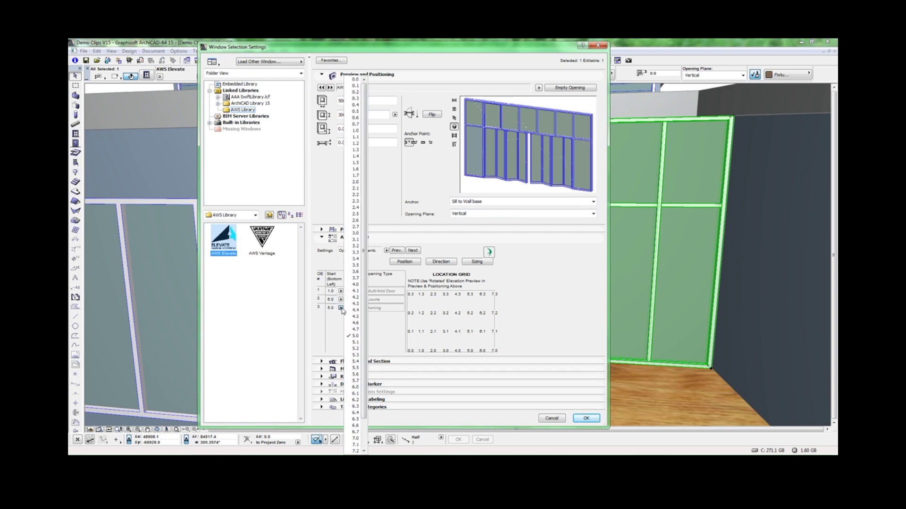
pyautogui.click(355, 92)
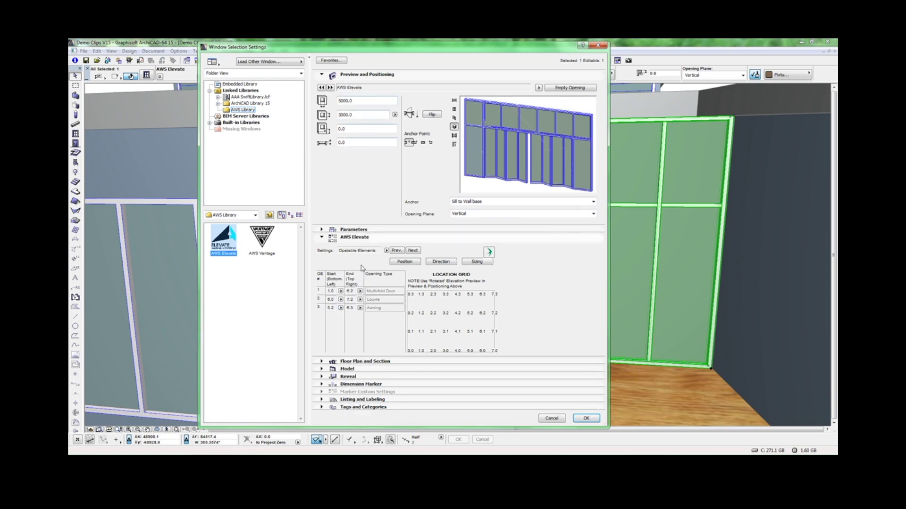
pyautogui.click(359, 307)
pyautogui.click(375, 93)
pyautogui.click(585, 418)
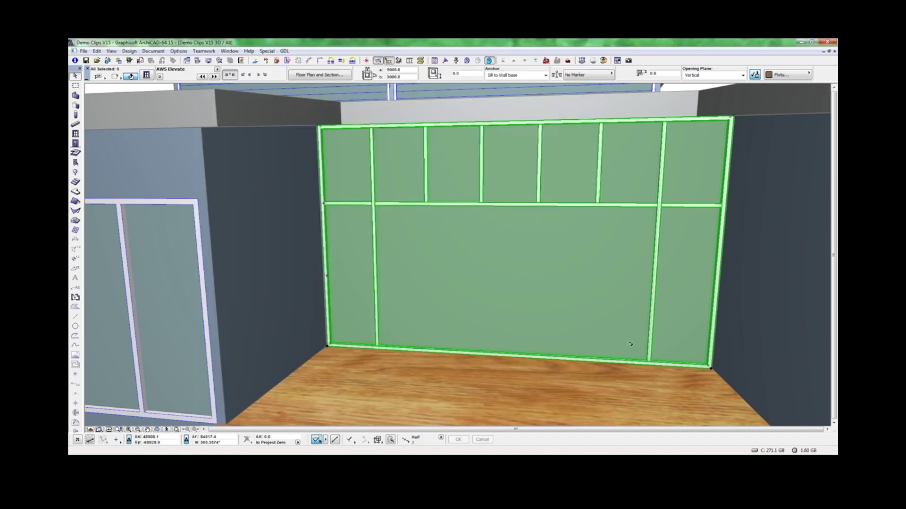
pyautogui.press('Escape')
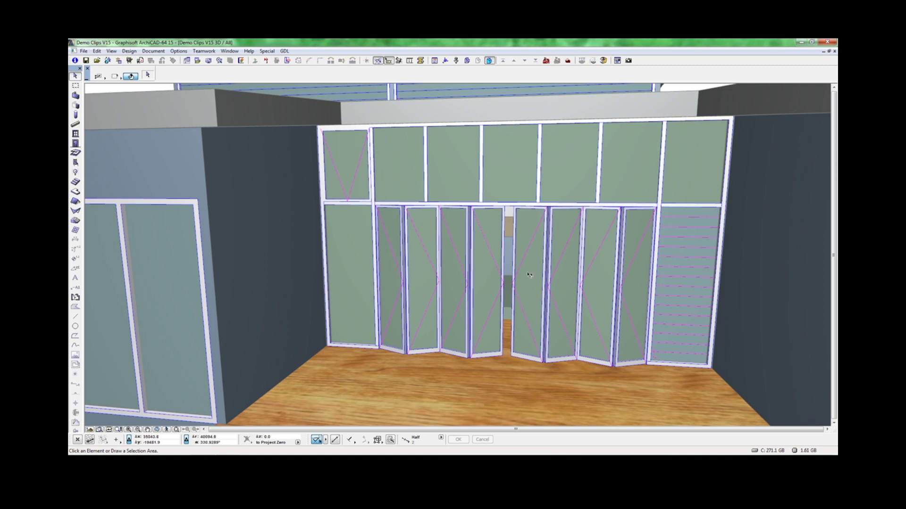
# In the window's operable element sizing, set the louvre's 3D detail to Show Blades
pyautogui.doubleClick(486, 283)
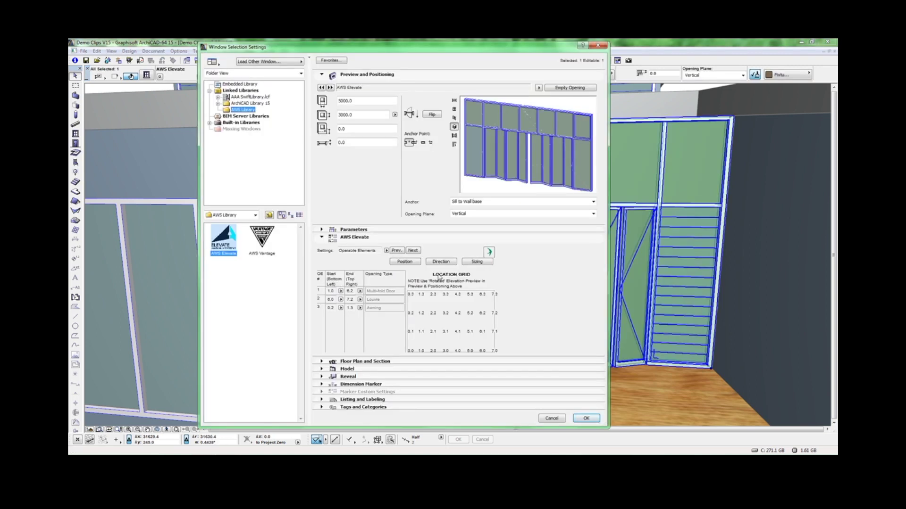
pyautogui.click(478, 262)
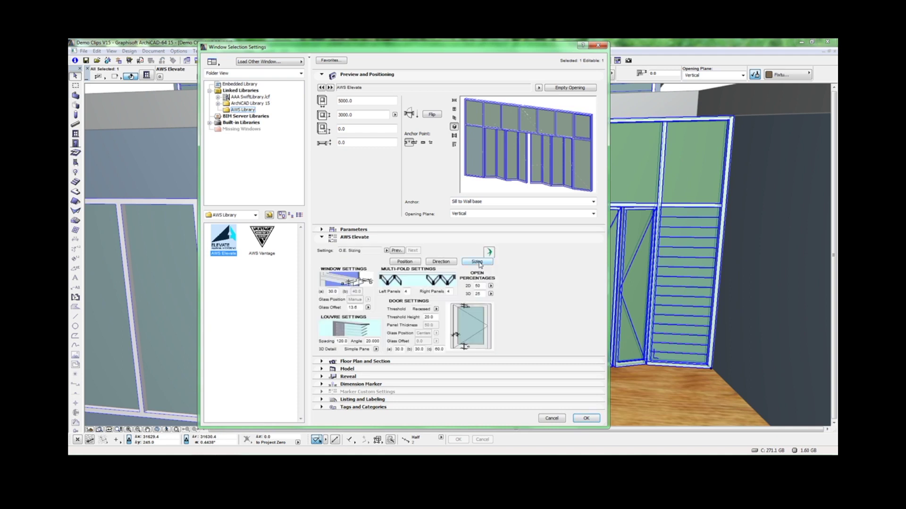
pyautogui.click(376, 349)
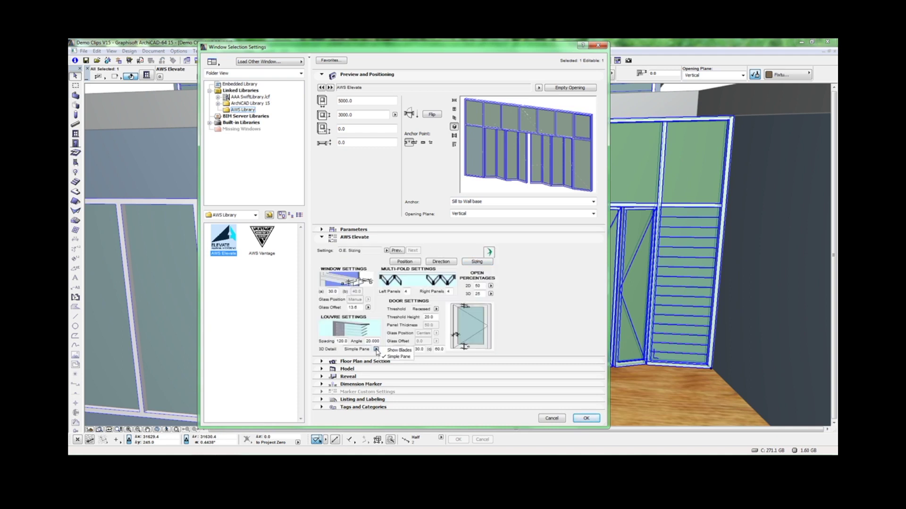
pyautogui.click(391, 350)
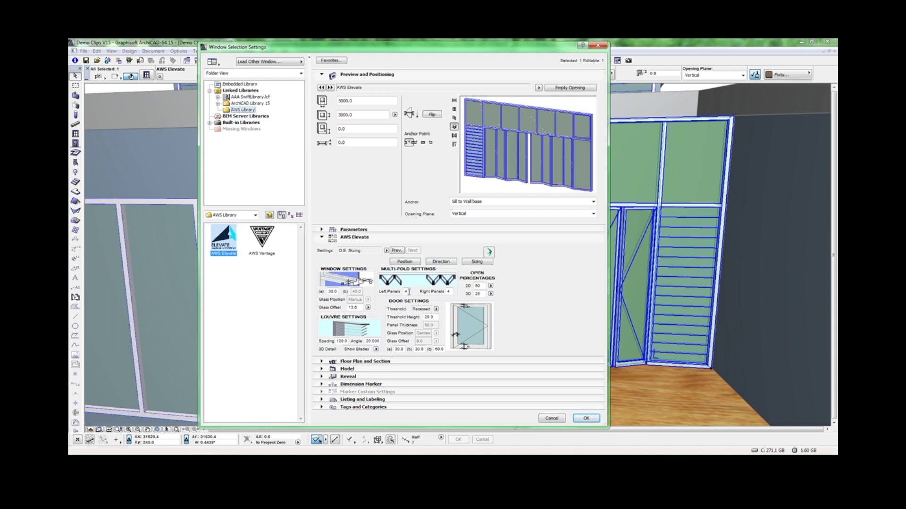
# Set the multi-fold door's left panels to 3 and apply the sizing changes to the window
pyautogui.click(405, 291)
pyautogui.write('3')
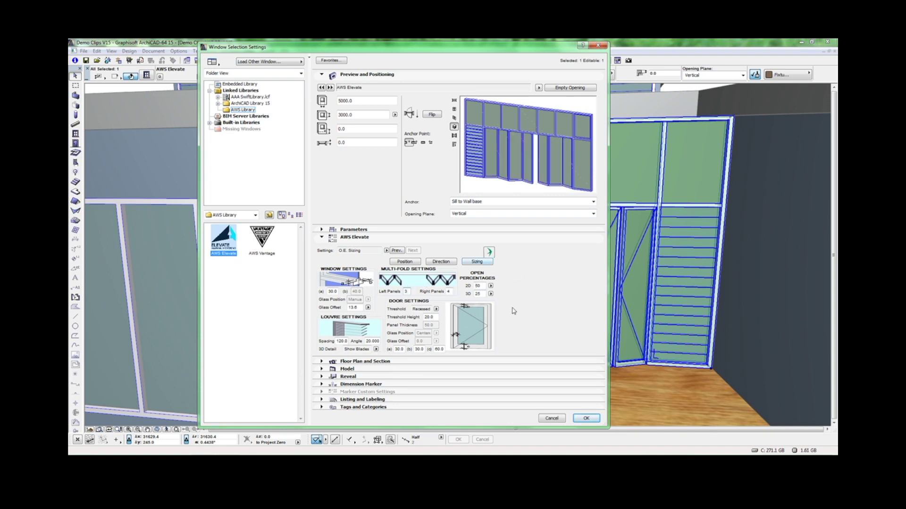
pyautogui.click(587, 419)
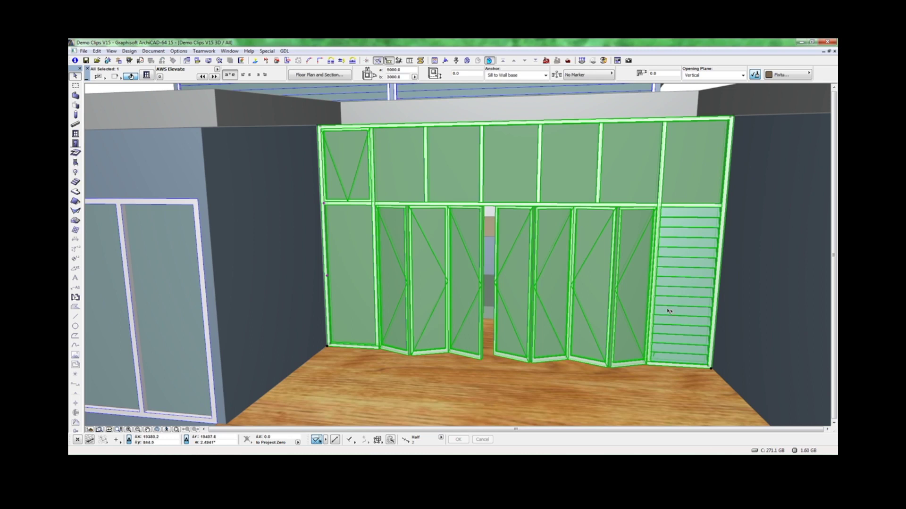
pyautogui.press('Escape')
# In the window's operable element direction settings, set the awning's position to mullion to Centered and apply it
pyautogui.click(461, 249)
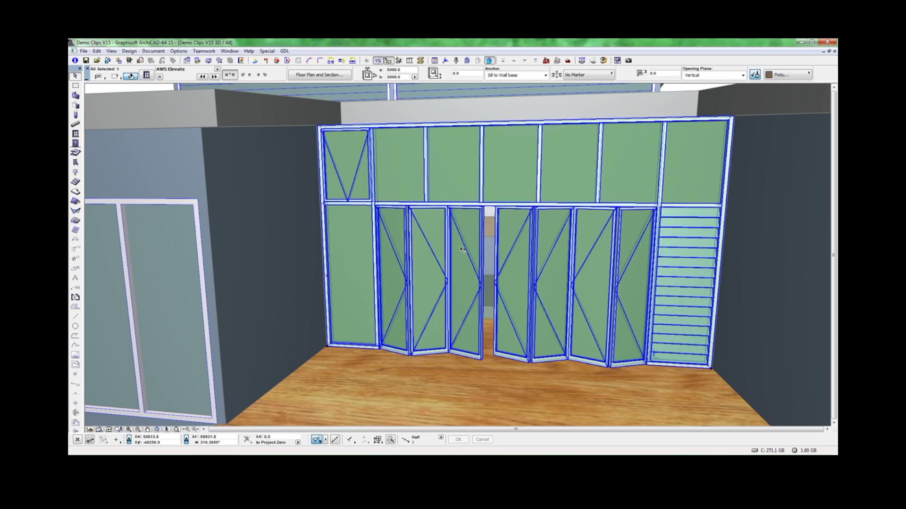
pyautogui.doubleClick(461, 248)
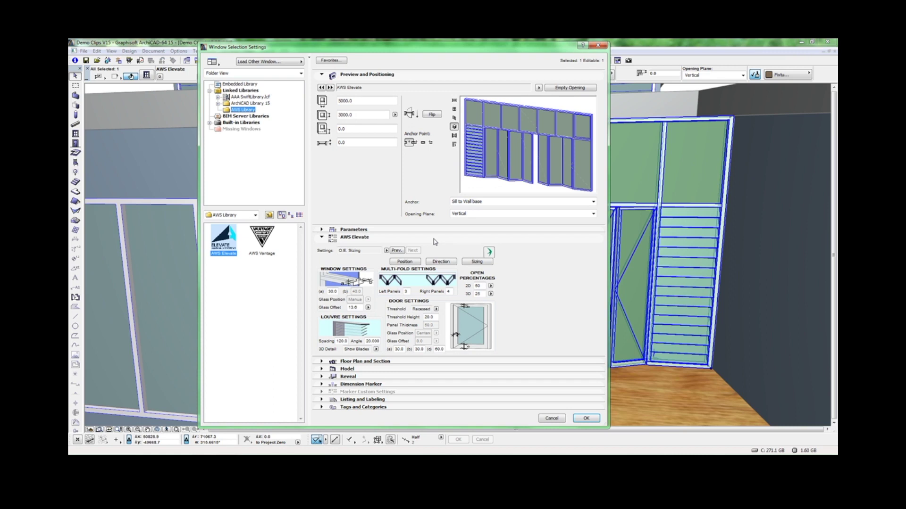
pyautogui.click(440, 263)
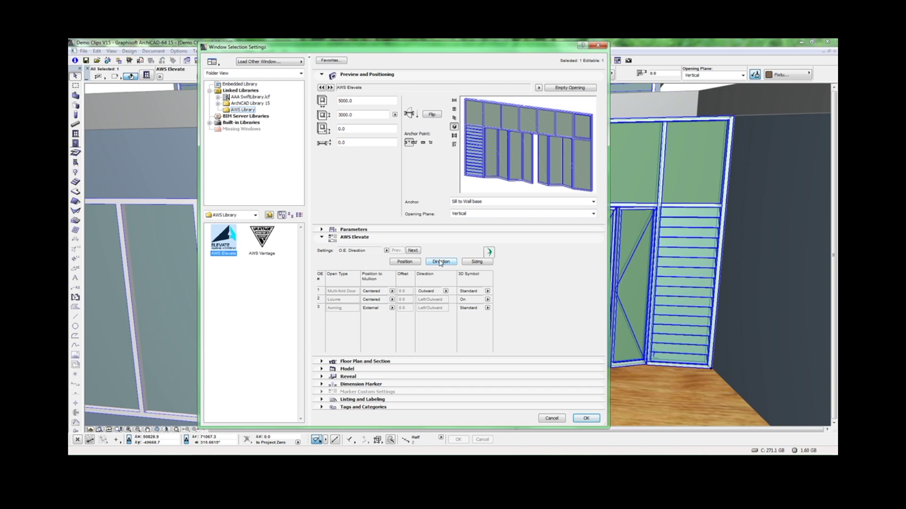
pyautogui.click(392, 307)
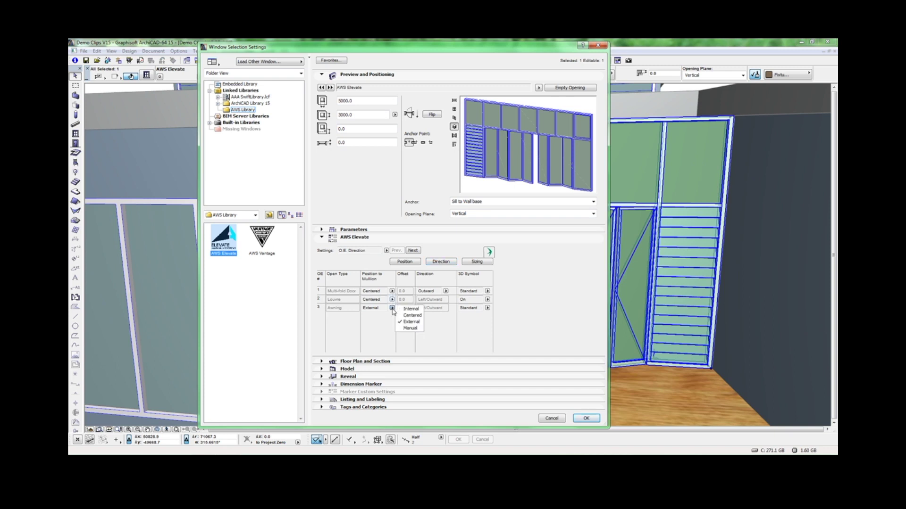
pyautogui.click(412, 315)
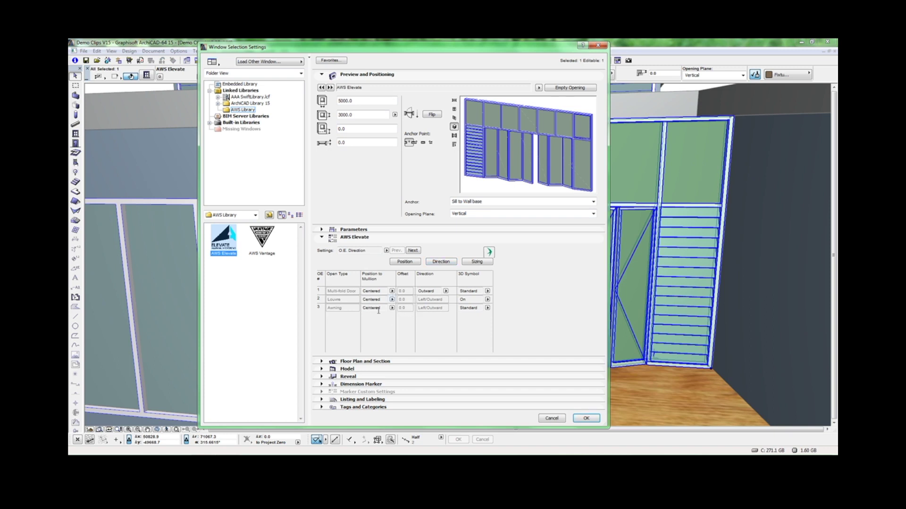
pyautogui.click(445, 291)
pyautogui.click(457, 292)
pyautogui.click(585, 418)
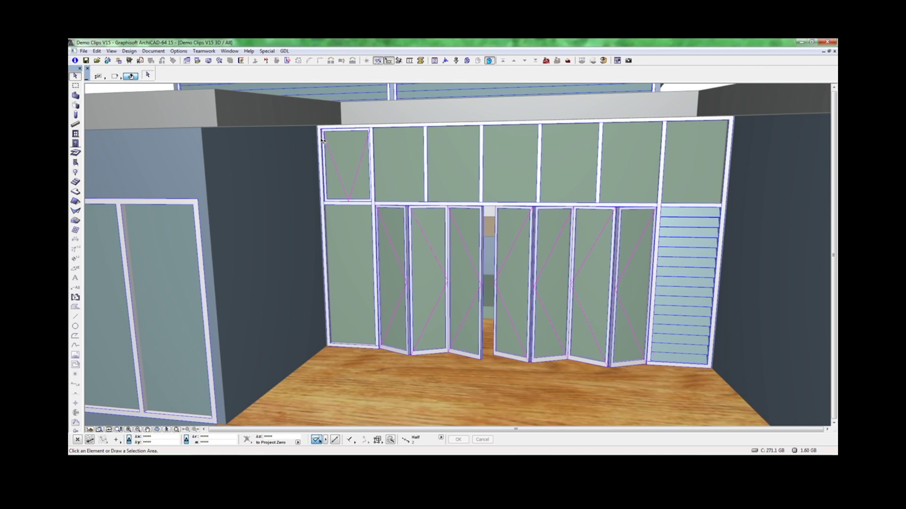
# Set the multi-fold door's opening direction to Inward and apply it to the window
pyautogui.click(466, 308)
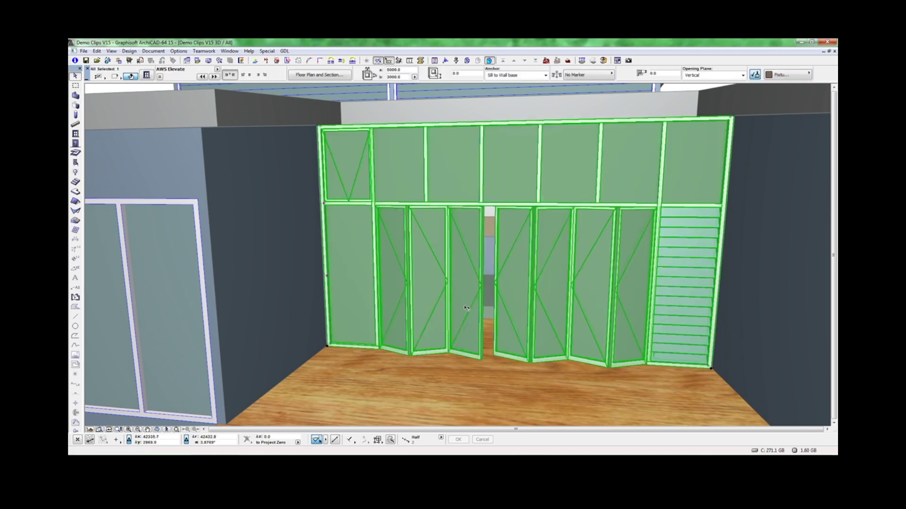
pyautogui.doubleClick(465, 307)
pyautogui.click(446, 291)
pyautogui.click(460, 300)
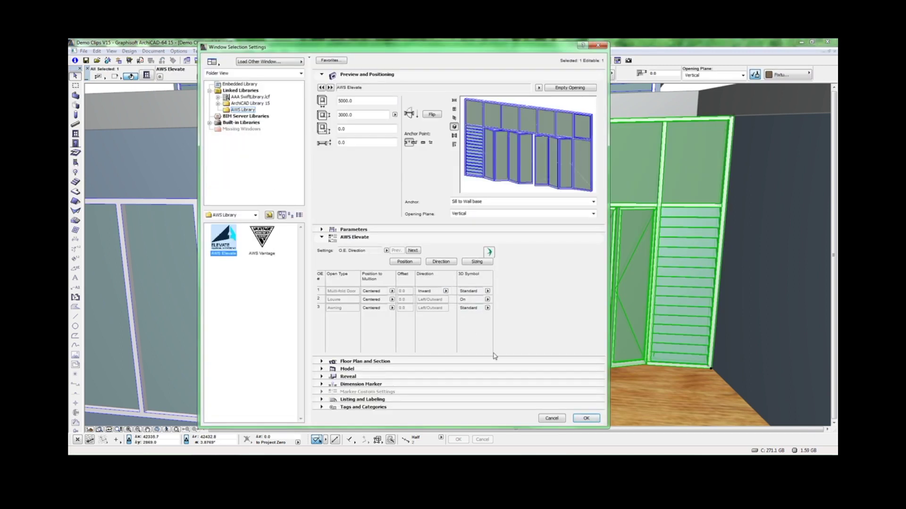
pyautogui.click(586, 418)
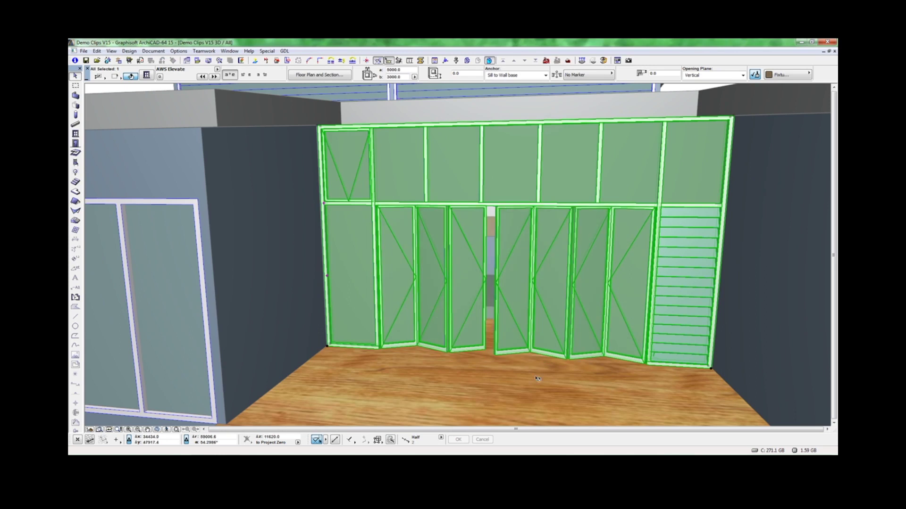
# Open the selected AWS Elevate window's settings and review its General Sizes and Casement options
pyautogui.hotkey('ctrl', 't')
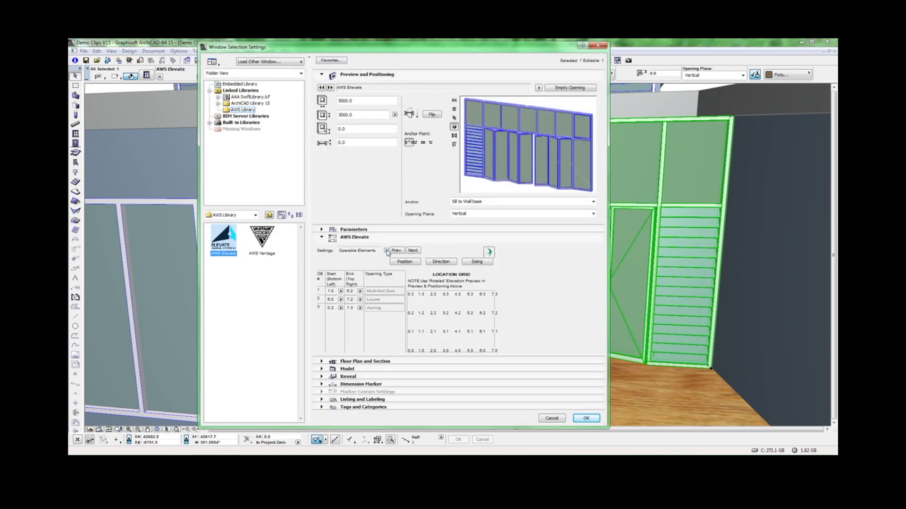
pyautogui.click(387, 251)
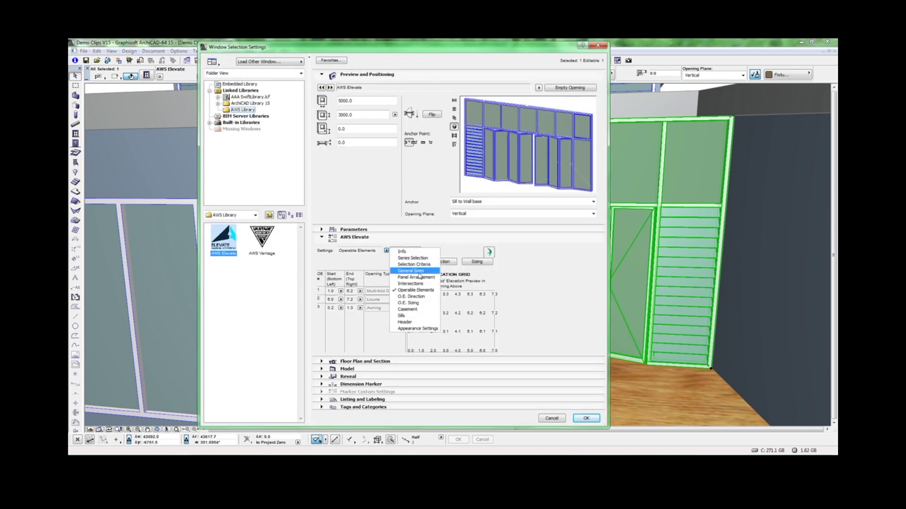
pyautogui.click(414, 271)
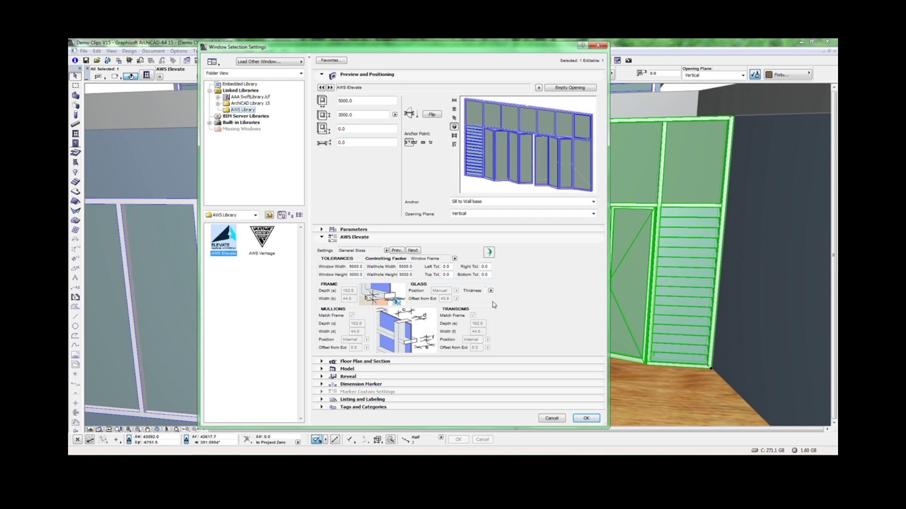
pyautogui.click(386, 250)
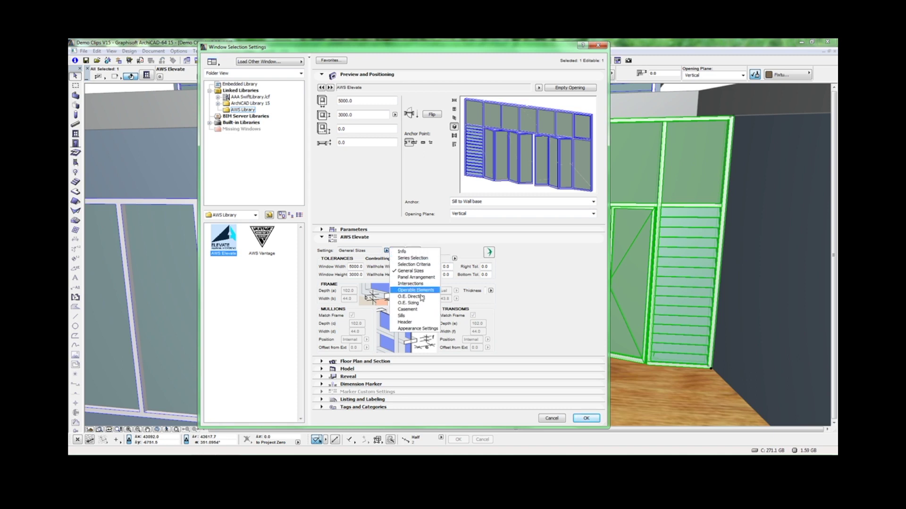
pyautogui.click(413, 309)
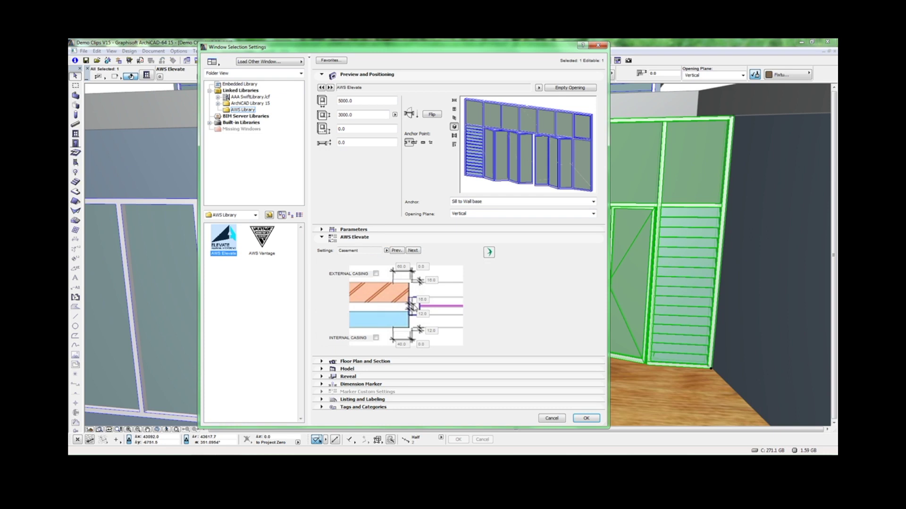
# Turn on the internal sill in the window's Sills settings and open its Appearance Settings
pyautogui.click(386, 251)
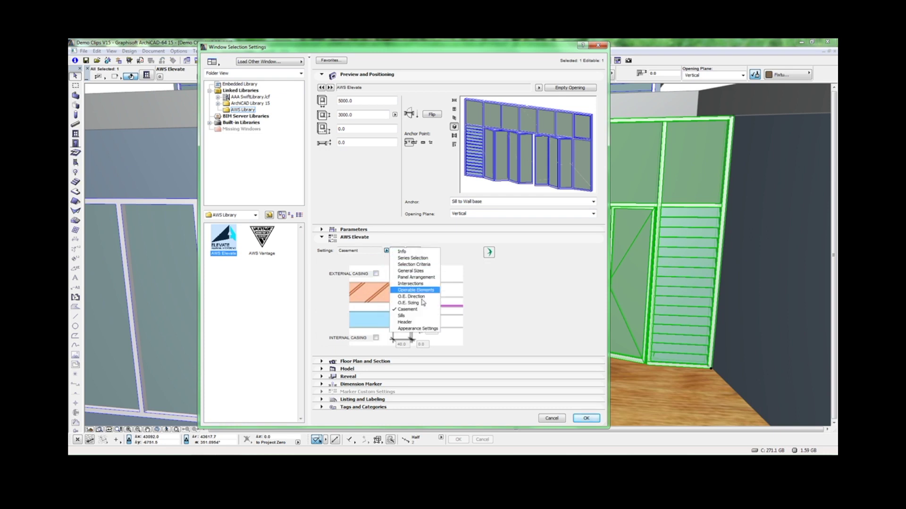
pyautogui.click(411, 290)
pyautogui.click(363, 262)
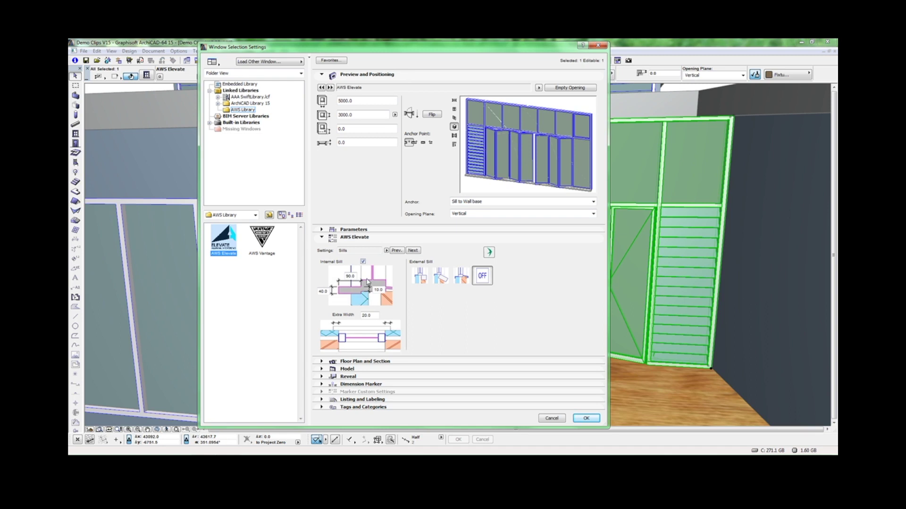
pyautogui.click(386, 251)
pyautogui.click(413, 327)
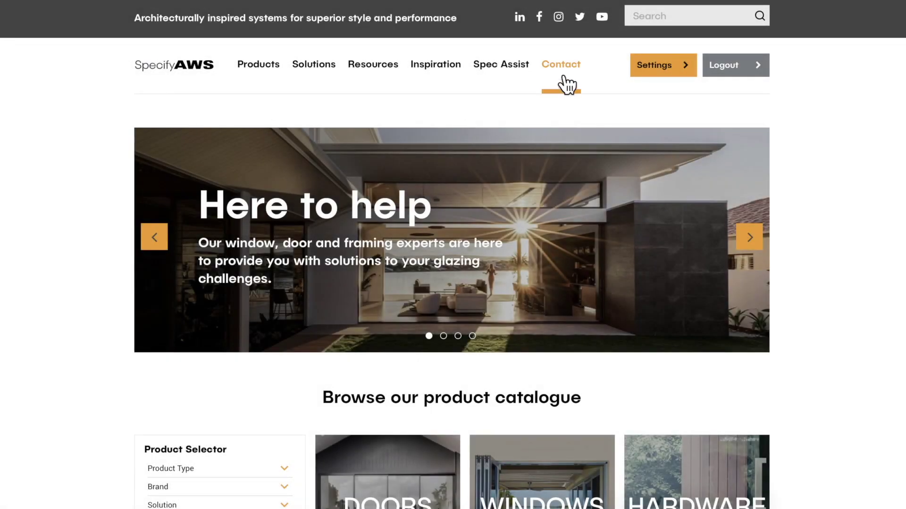
# Switch to the SpecifyAWS website, open its Contact page and view the phone, support request and fabricator contact options
pyautogui.click(566, 79)
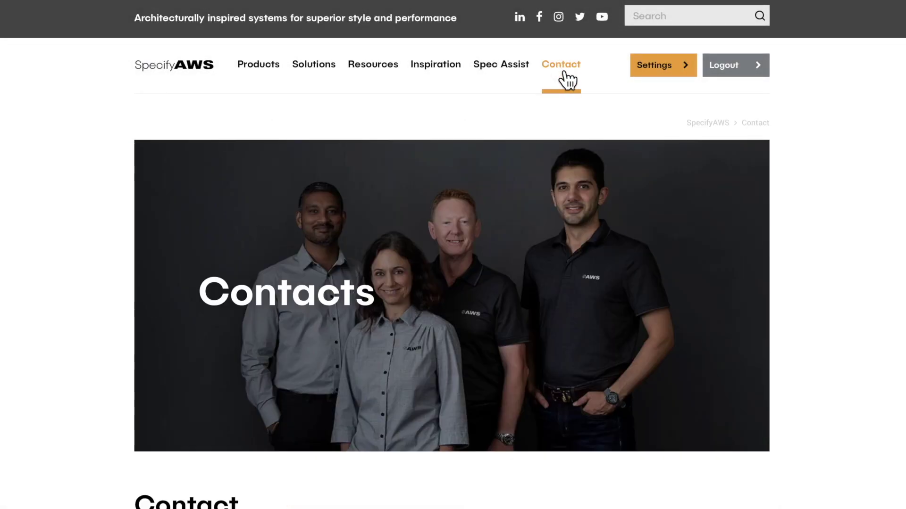
pyautogui.scroll(-7, 891, 485)
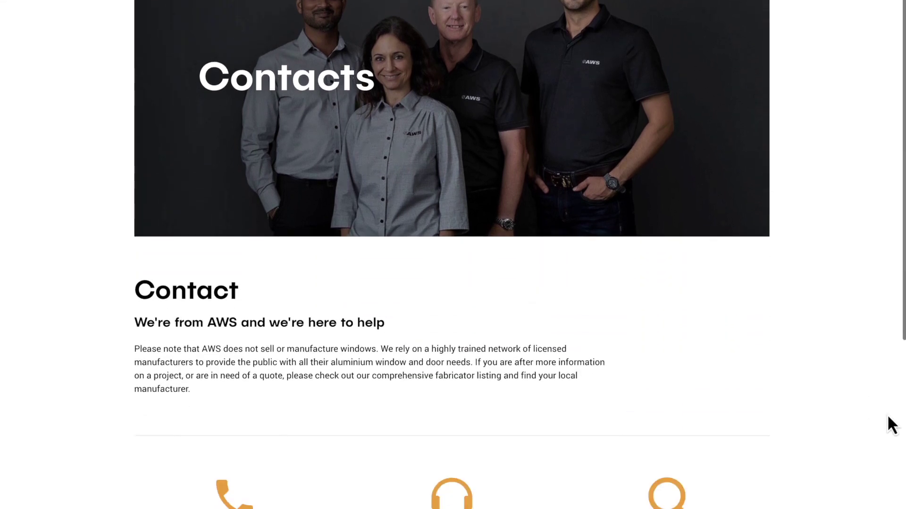
pyautogui.scroll(-2, 887, 358)
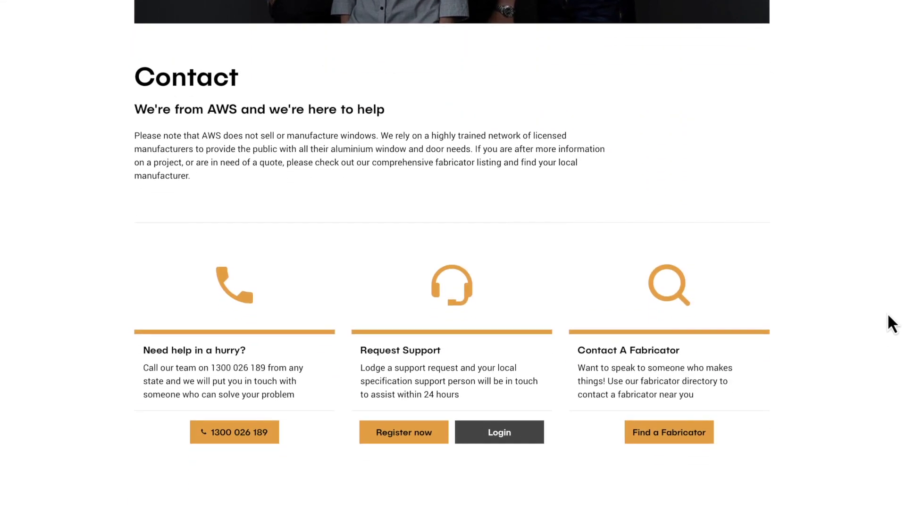